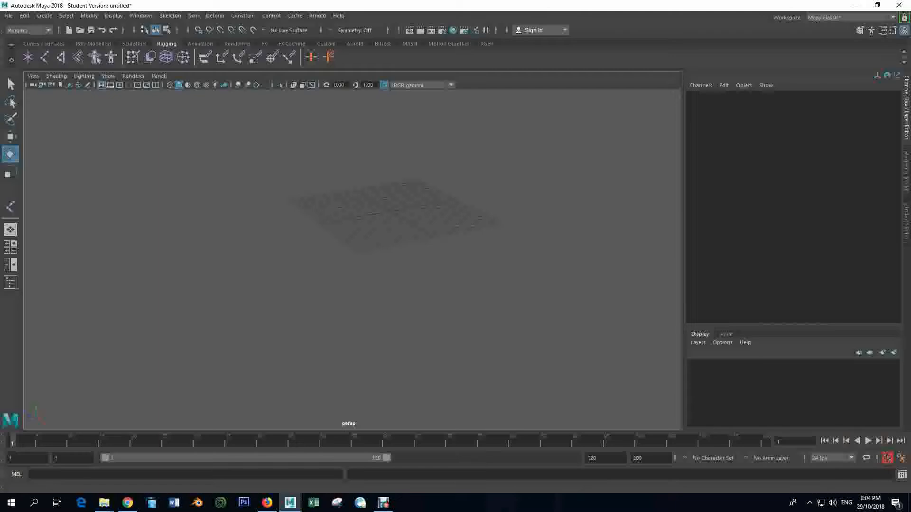
Import AnatomyHandHumanMale.ma from the Bipeds sculpting base meshes in the Content Browser examples, and close the browser.
left_click(140, 16)
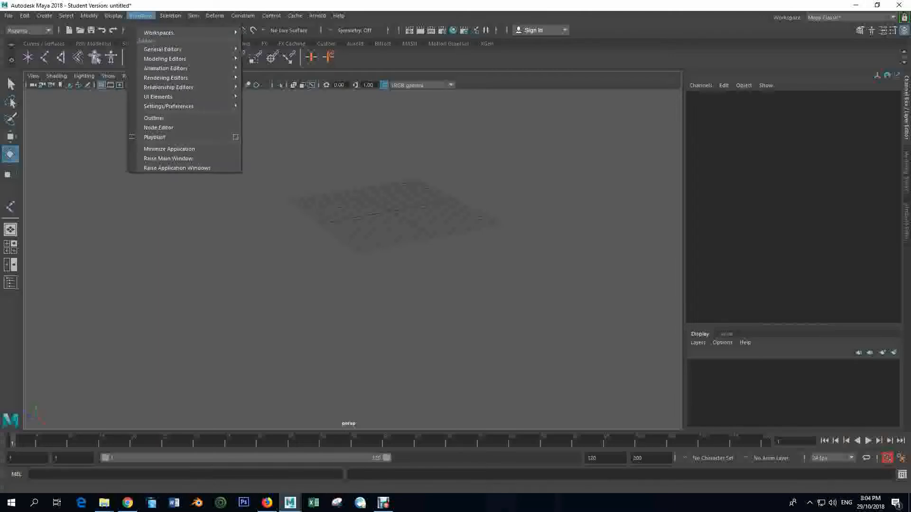
mouse_move(161, 50)
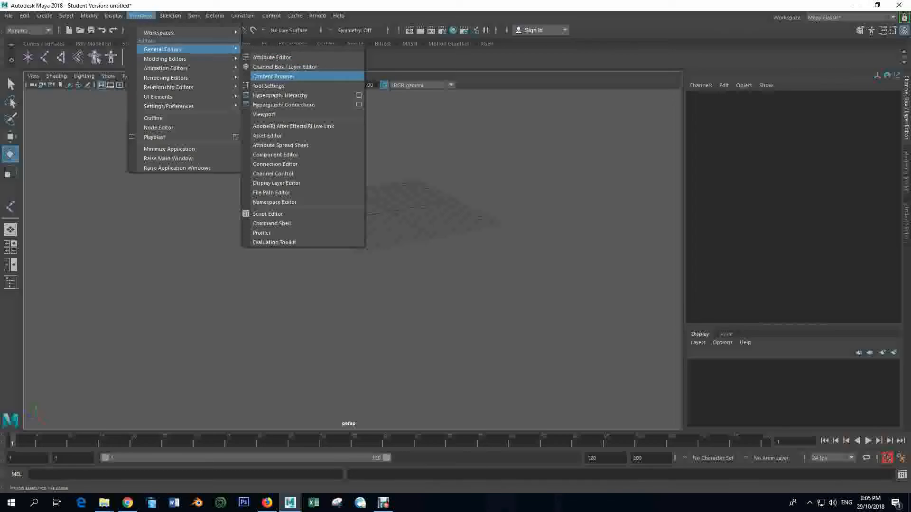
left_click(273, 76)
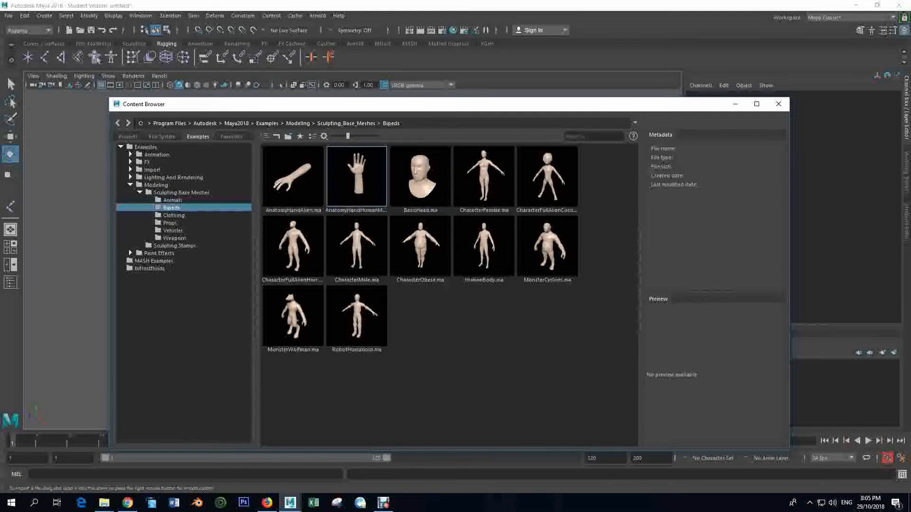
left_click(357, 170)
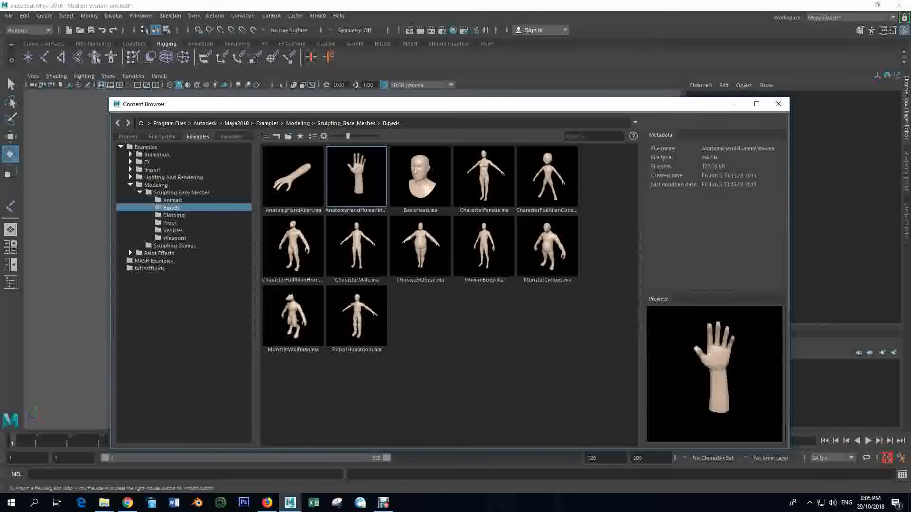
left_click_drag(430, 104, 527, 146)
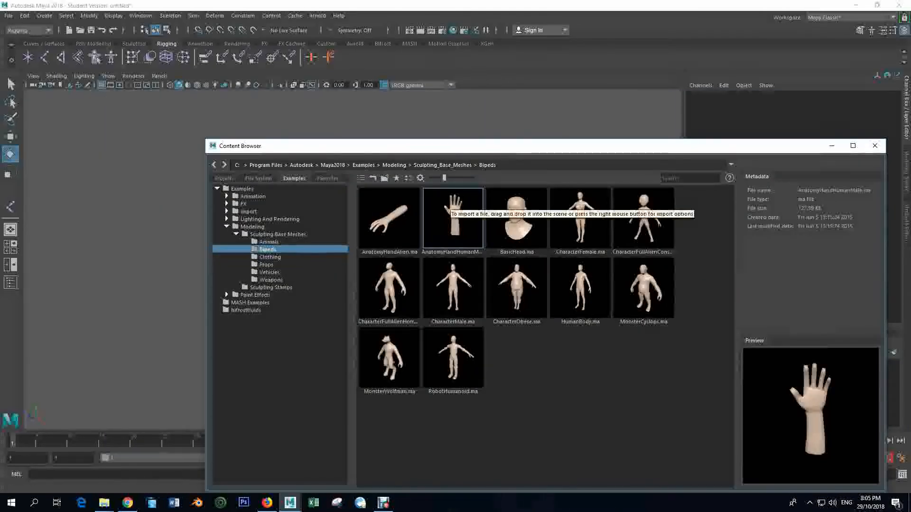
right_click(465, 210)
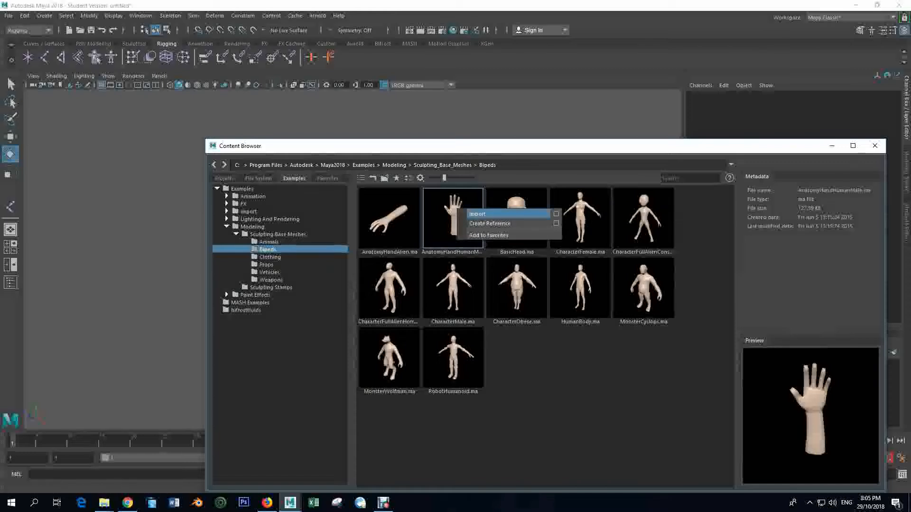
left_click(477, 214)
left_click(874, 146)
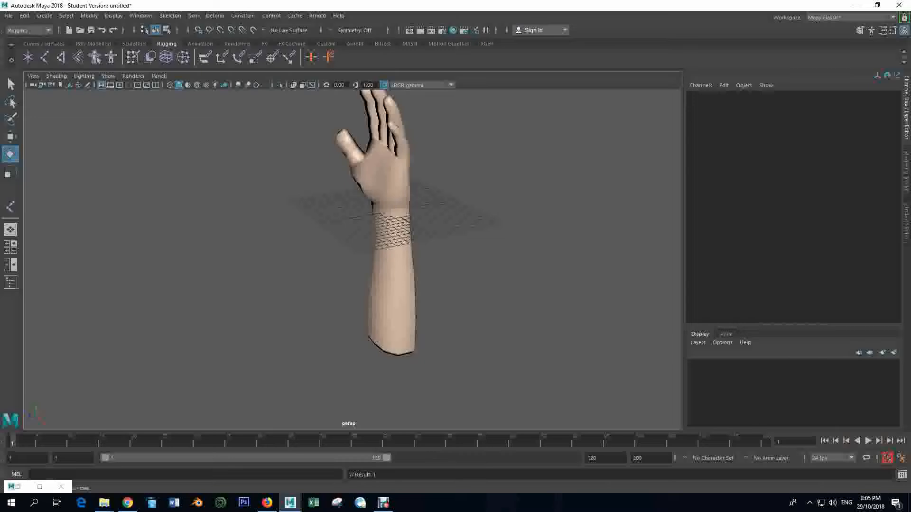
Rotate the hand mesh about 94 degrees around X so that the arm lies horizontally with the palm down.
left_click(390, 223)
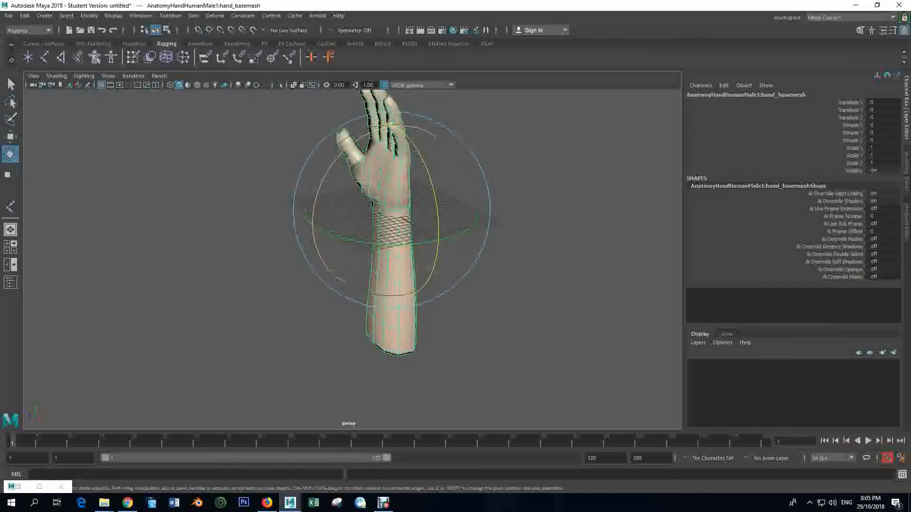
left_click_drag(342, 151, 321, 184)
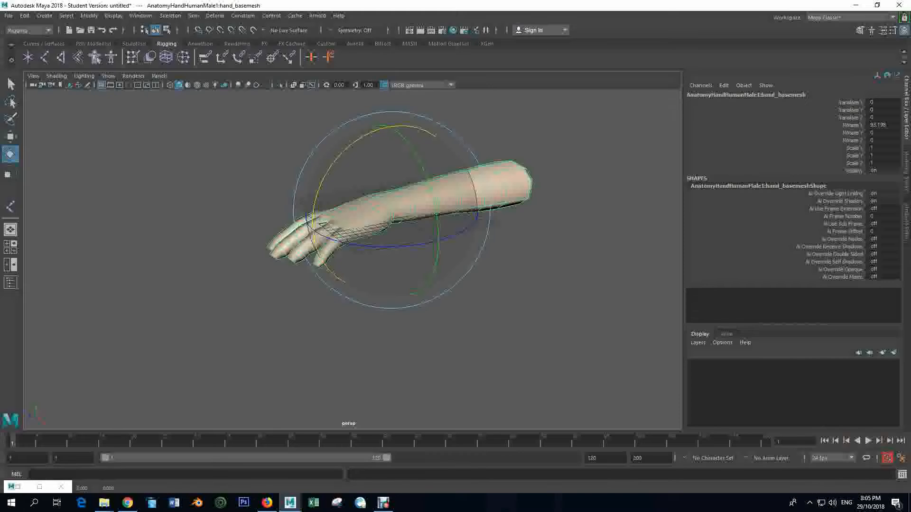
left_click_drag(320, 184, 320, 185)
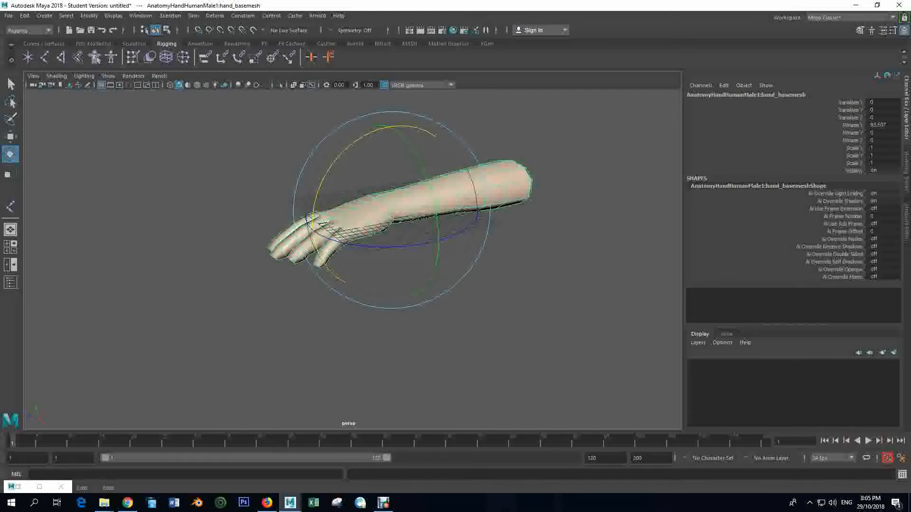
left_click(237, 150)
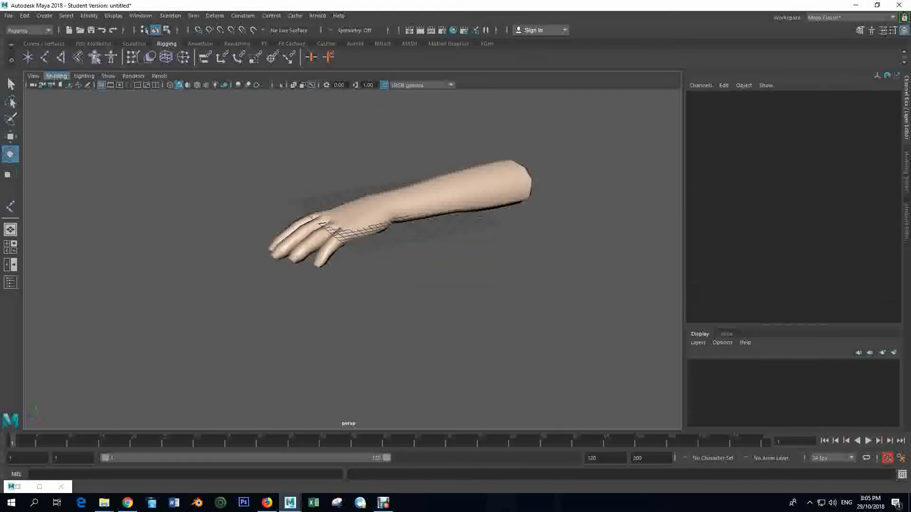
Turn on X-Ray shading for the hand in the perspective view and toggle its X-Ray Joints display.
left_click(56, 76)
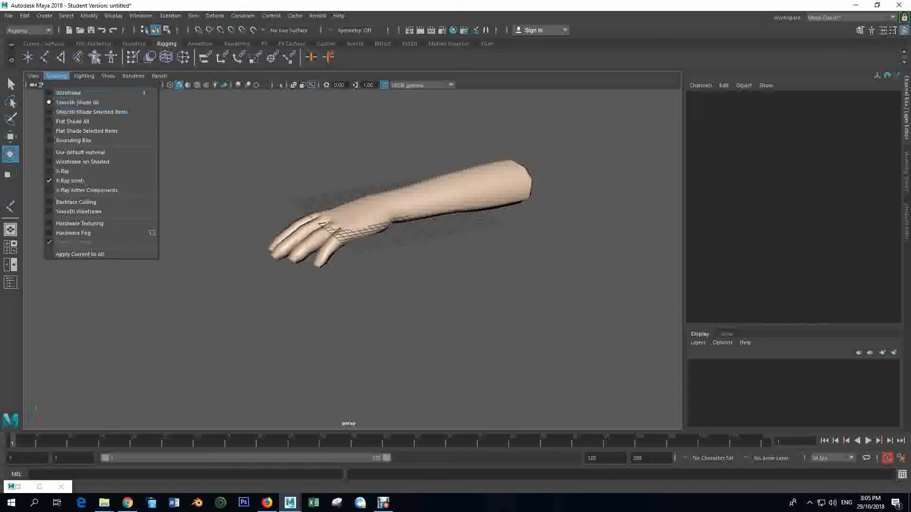
left_click(67, 171)
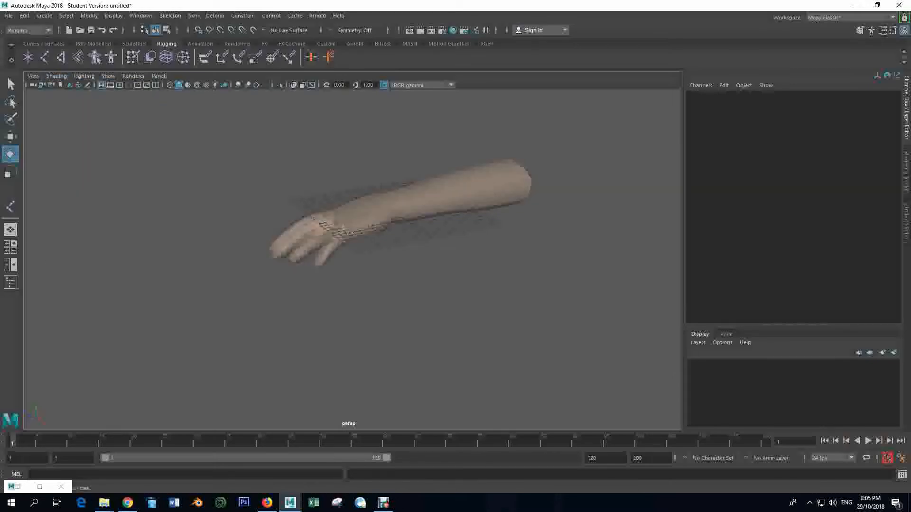
scroll(296, 267, "up", 5)
middle_click_drag(313, 202, 289, 266, "alt")
left_click_drag(290, 266, 237, 270, "alt")
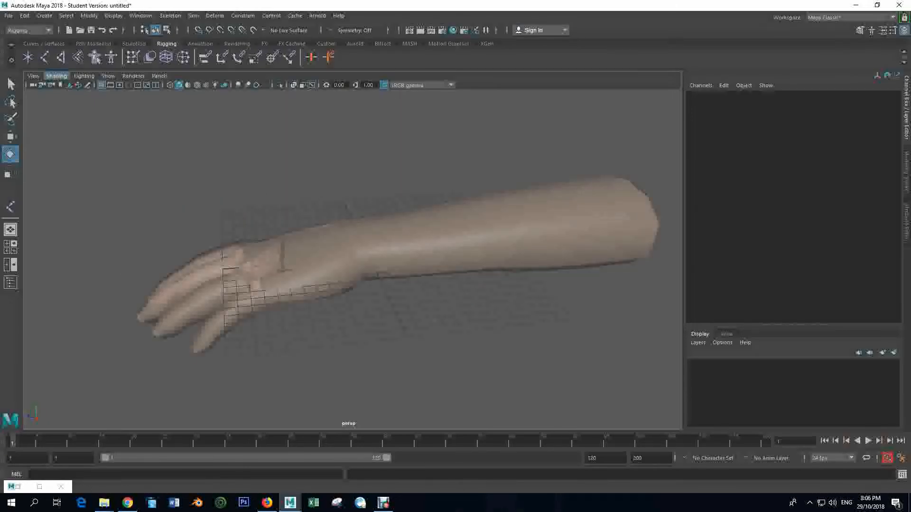
left_click(57, 75)
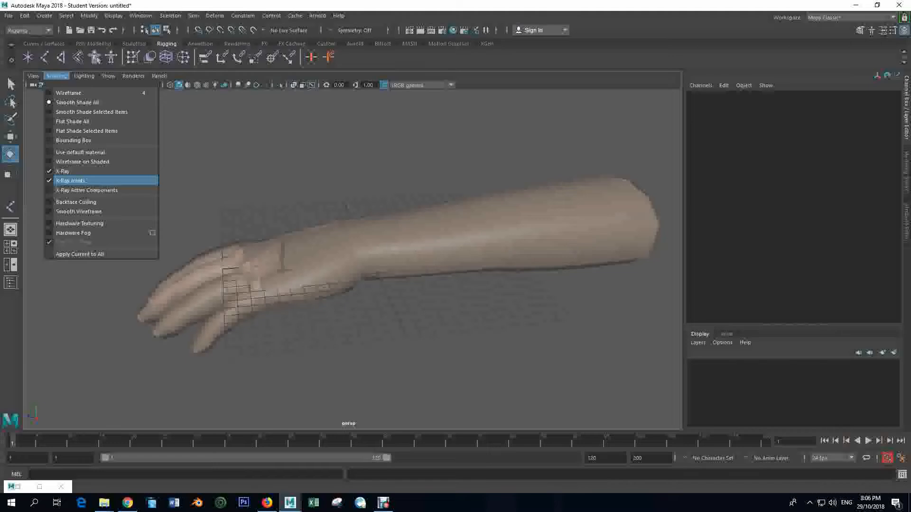
left_click(58, 180)
left_click(57, 76)
left_click(71, 190)
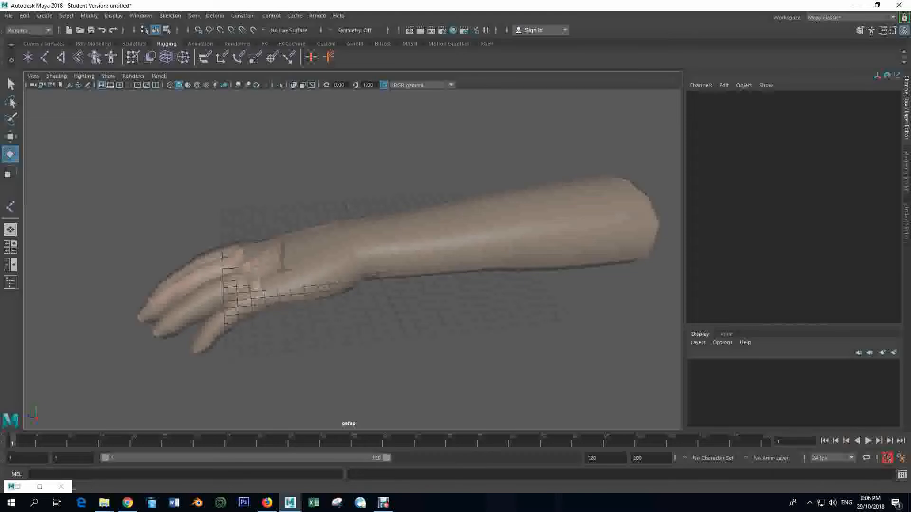
In the top view, create a three-joint chain from the forearm's cut end through the wrist to the base of the middle finger.
key("space")
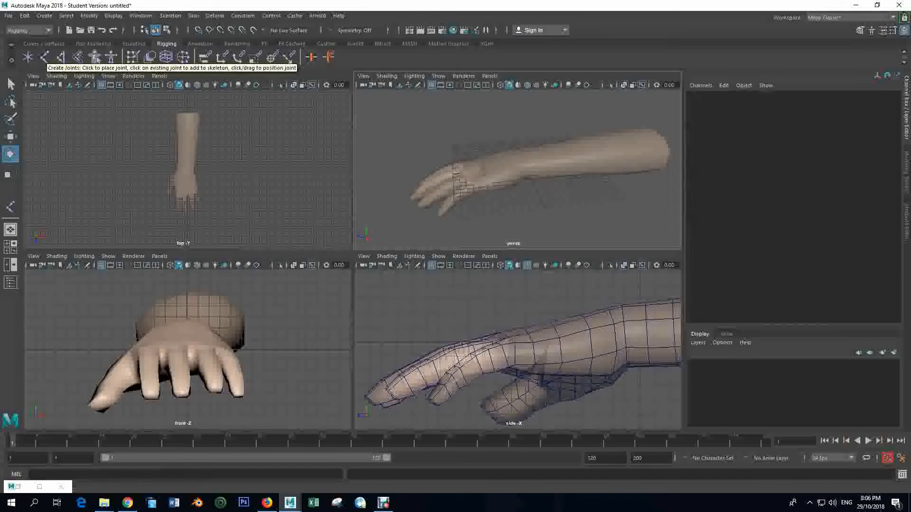
key("space")
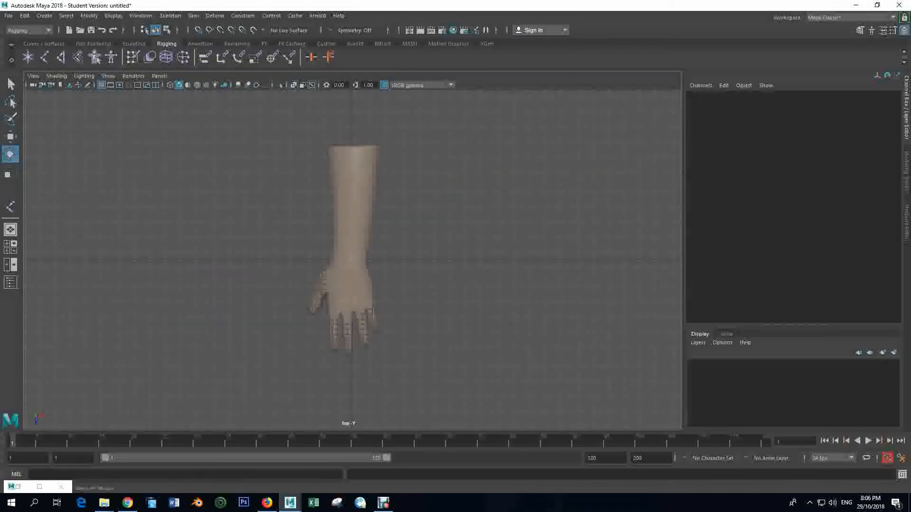
key("y")
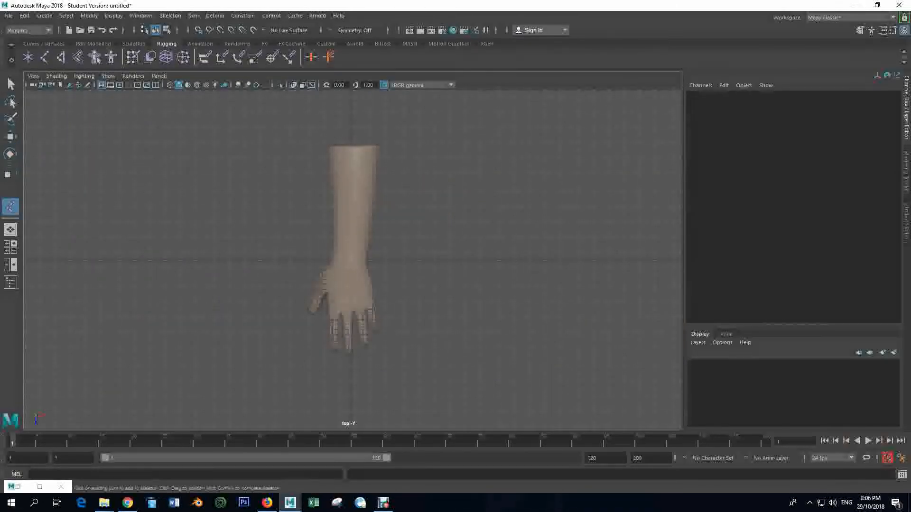
left_click(351, 150)
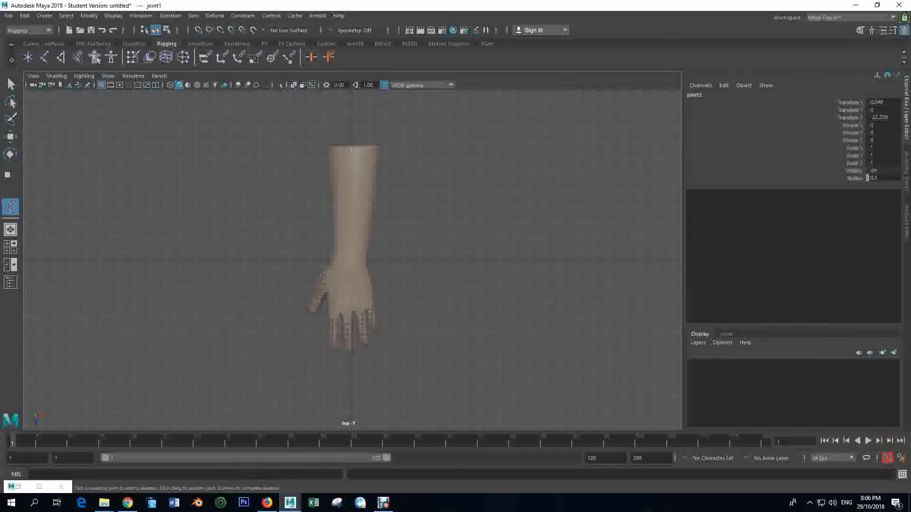
left_click_drag(347, 255, 351, 263)
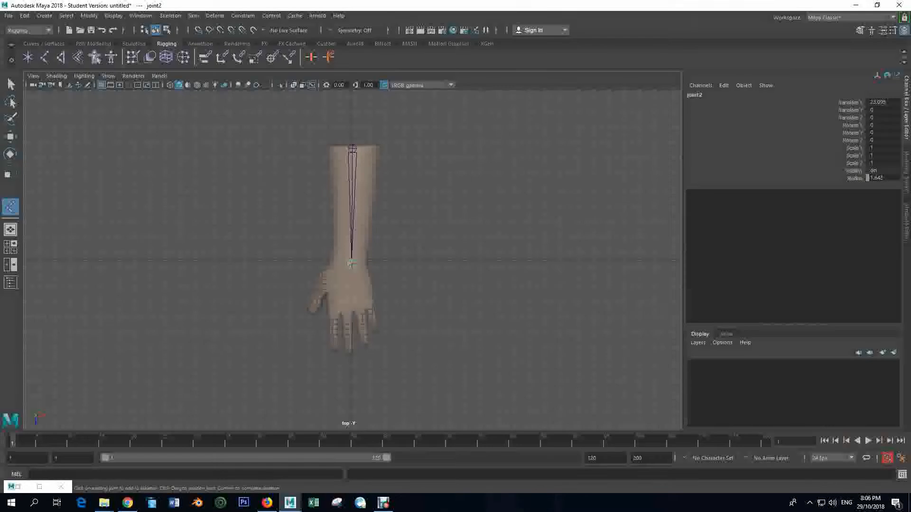
left_click_drag(350, 299, 351, 305)
key("Return")
Test-rotate the root joint at the forearm's end in the top view, and undo the rotation.
key("e")
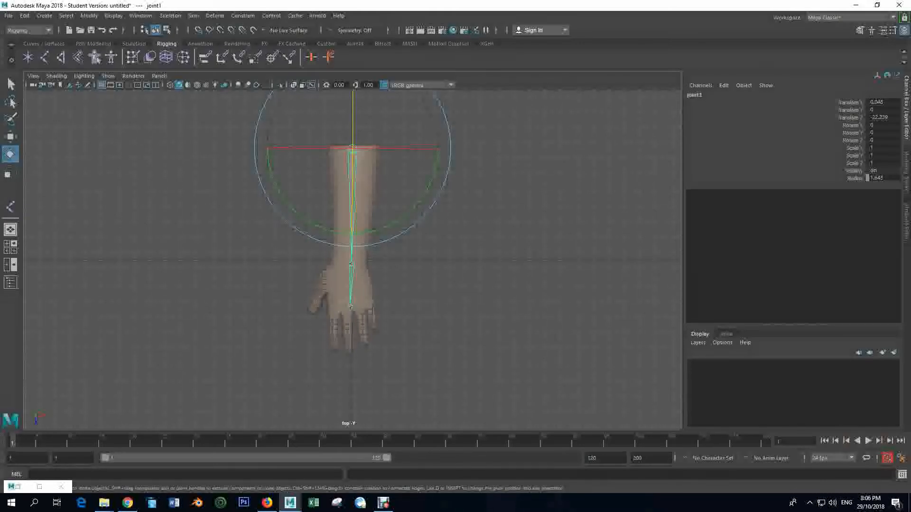
key("alt+d")
scroll(352, 260, "up", 3)
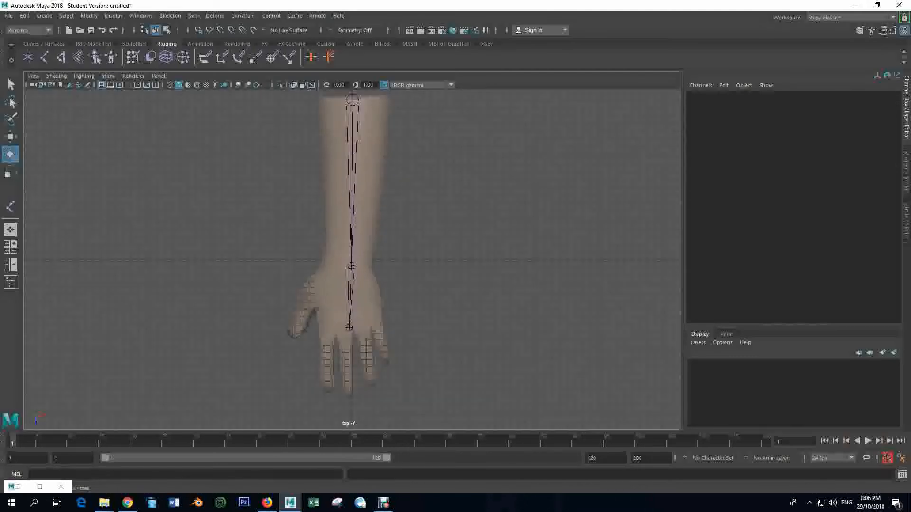
left_click(351, 125)
left_click_drag(413, 178, 247, 266)
key("ctrl+z")
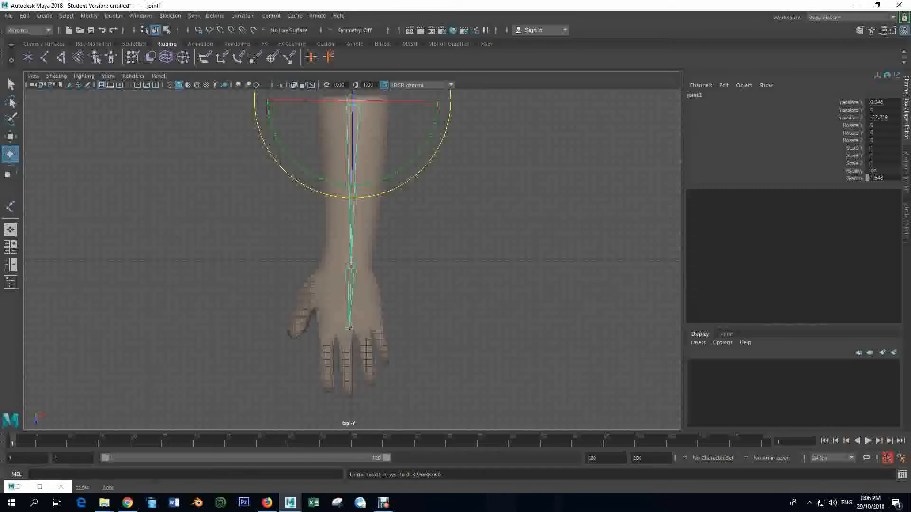
Test-rotate the wrist joint, undo the rotation, and clear the selection.
left_click(351, 264)
left_click_drag(446, 265, 441, 308)
key("ctrl+z")
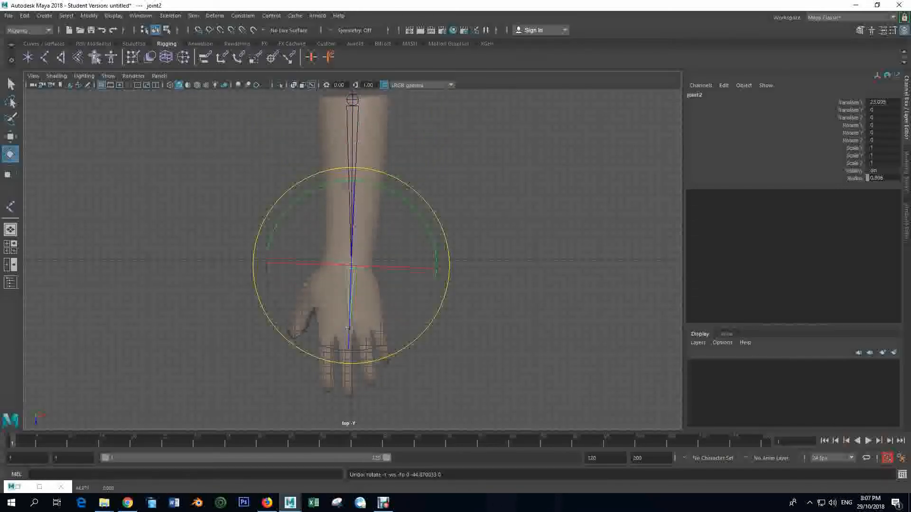
key("Up")
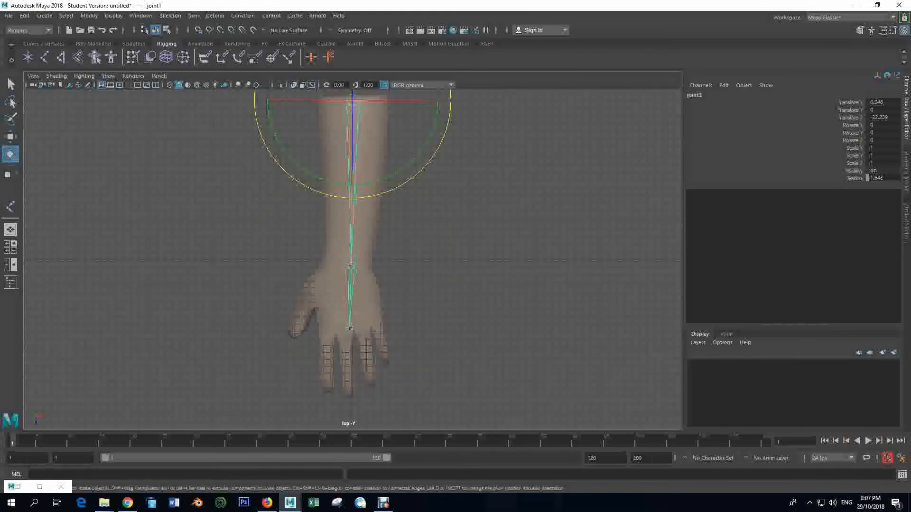
key("alt+d")
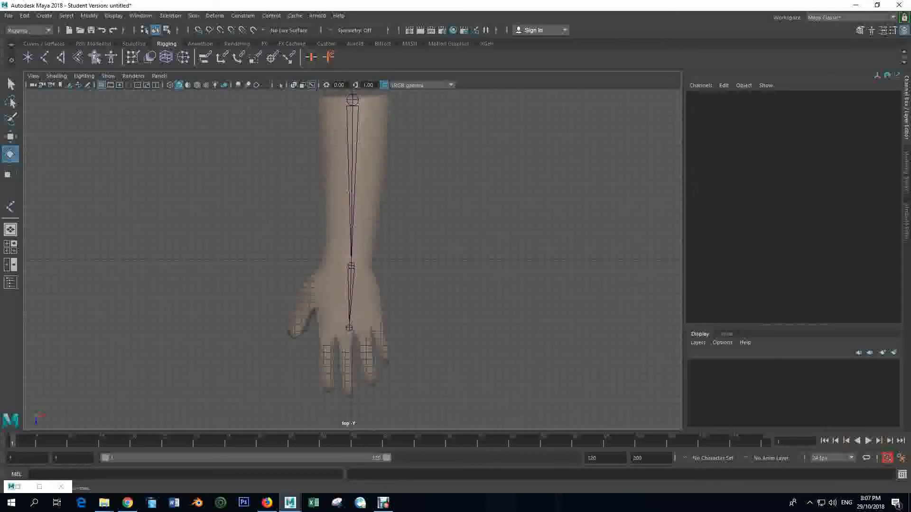
In the side view, scale the wrist joint to about 0.88 along X to shorten the palm bone, and deselect it.
key("space")
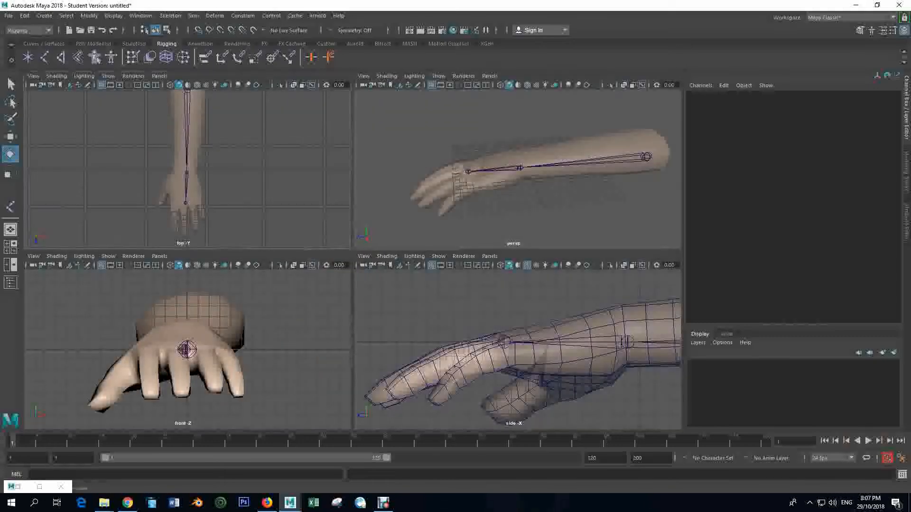
key("space")
scroll(351, 257, "down", 4)
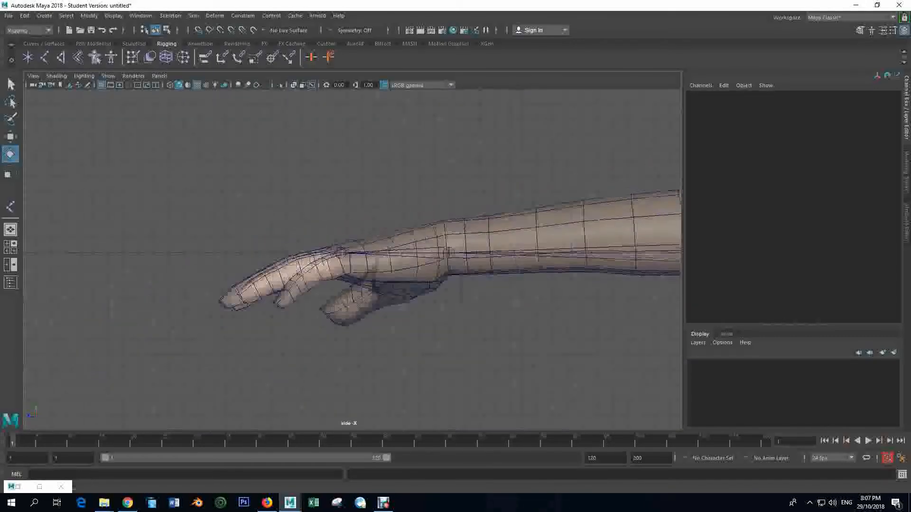
left_click(56, 76)
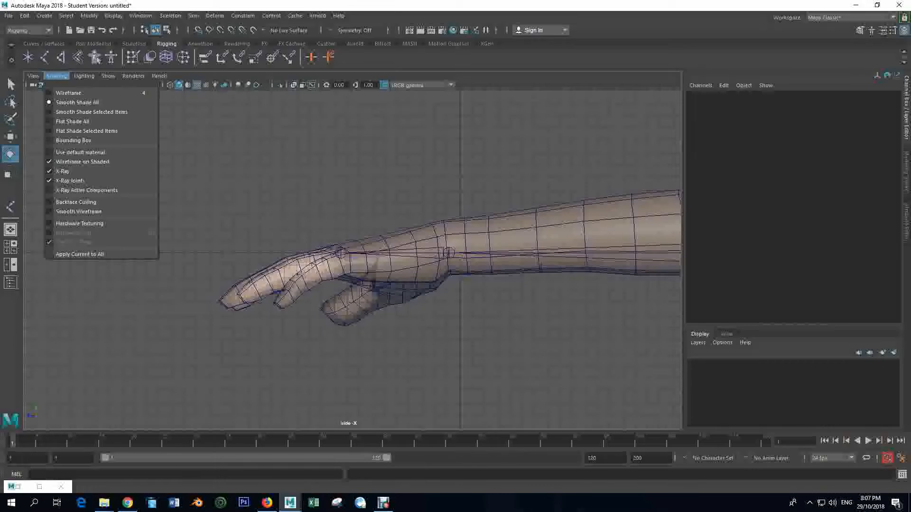
left_click(56, 76)
scroll(351, 260, "up", 4)
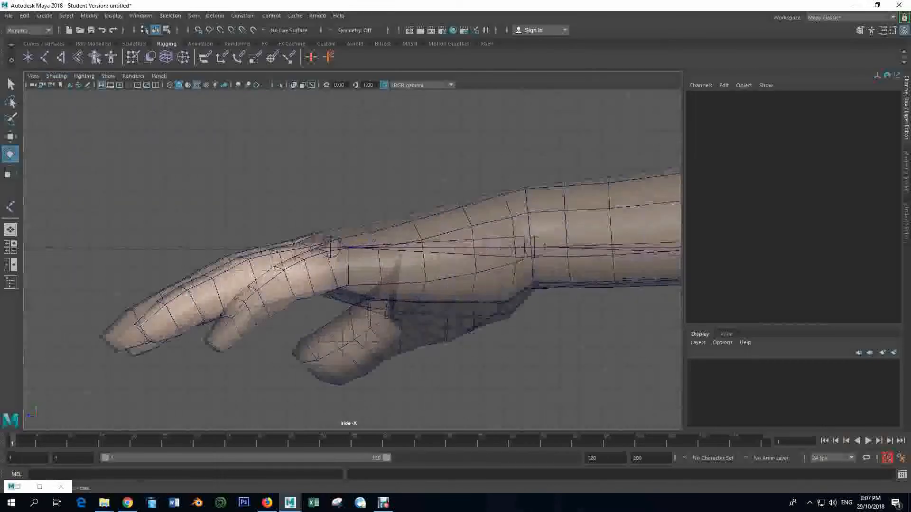
left_click(352, 263)
scroll(351, 260, "down", 1)
scroll(352, 259, "down", 1)
left_click(493, 249)
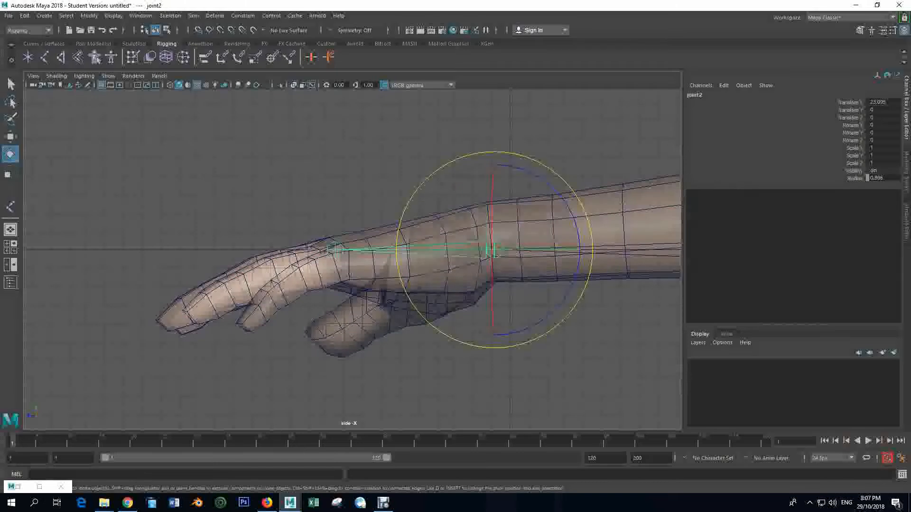
key("r")
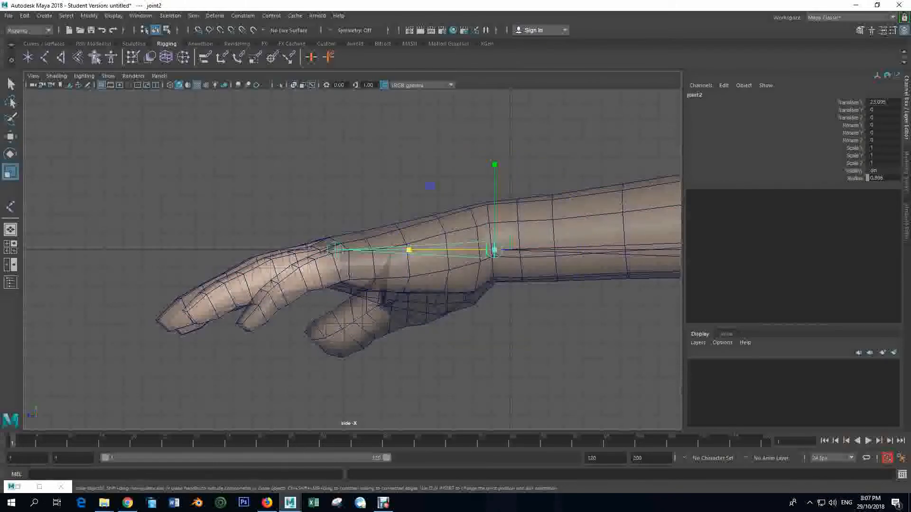
left_click_drag(408, 249, 418, 249)
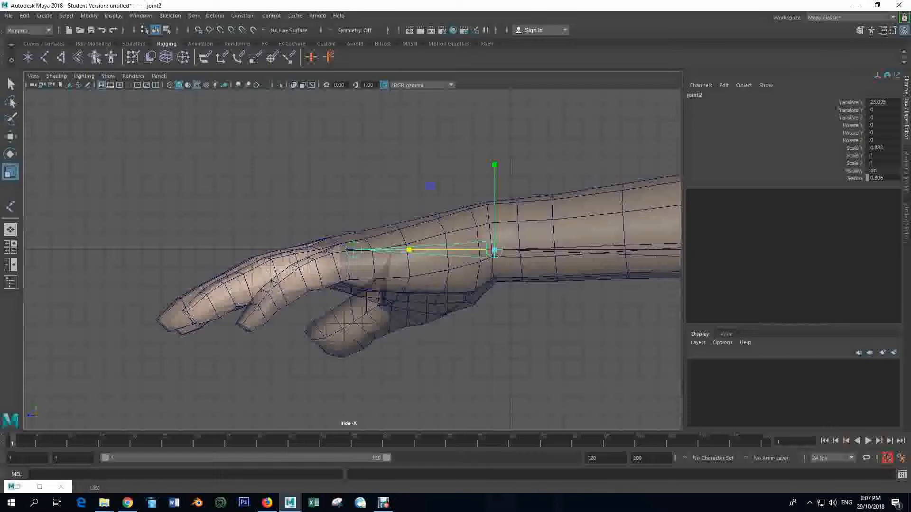
key("alt+d")
scroll(352, 259, "up", 6)
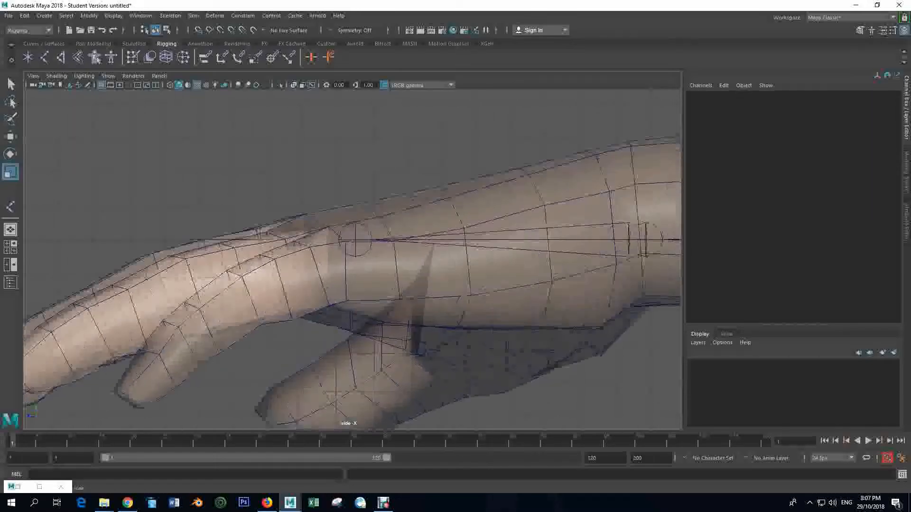
In the side view, create a separate four-joint chain along the little finger, from its knuckle to the fingertip.
scroll(351, 259, "down", 3)
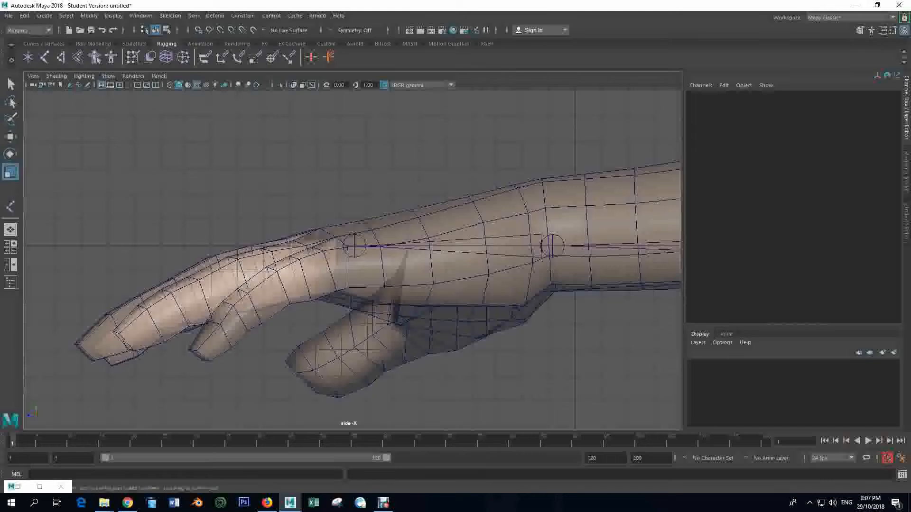
left_click(44, 56)
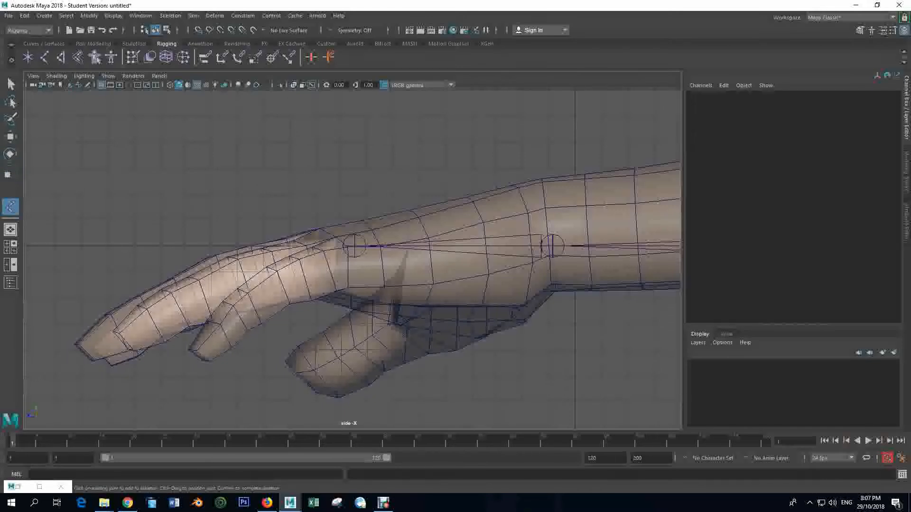
left_click(345, 261)
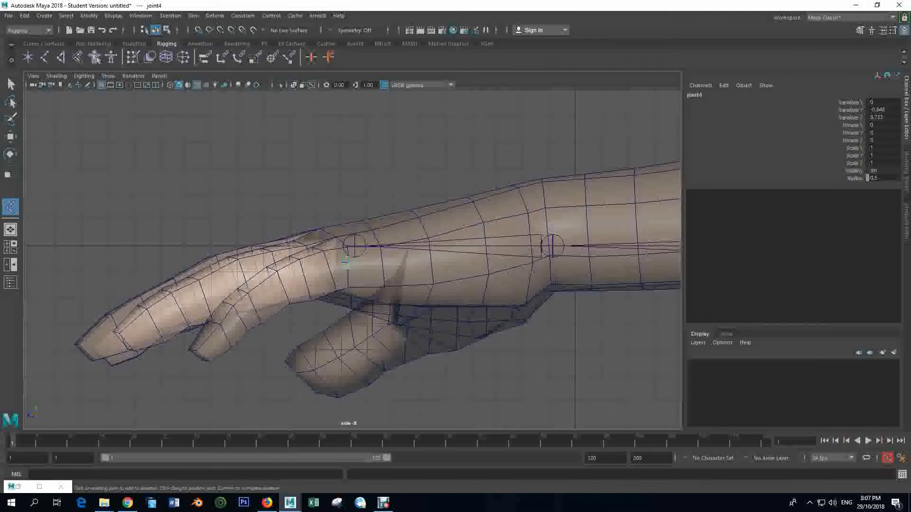
left_click_drag(294, 283, 284, 276)
left_click_drag(244, 311, 239, 310)
left_click_drag(205, 356, 207, 352)
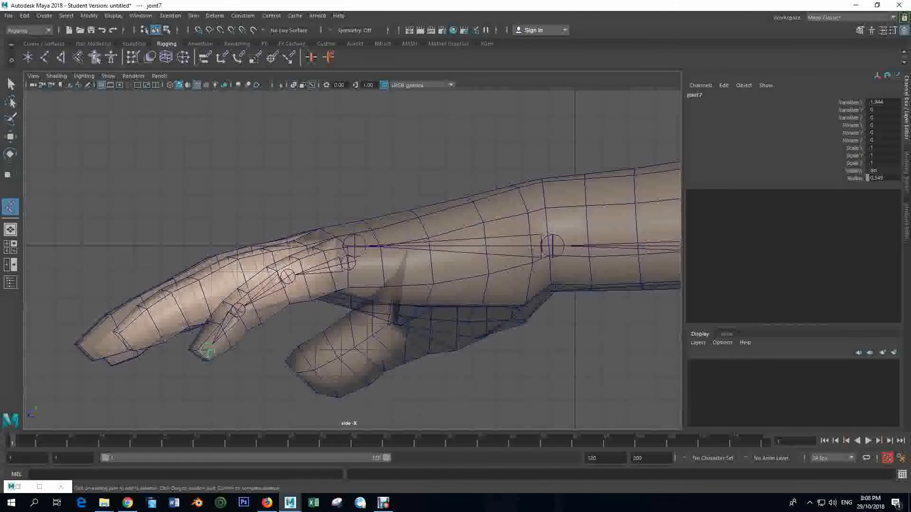
key("Return")
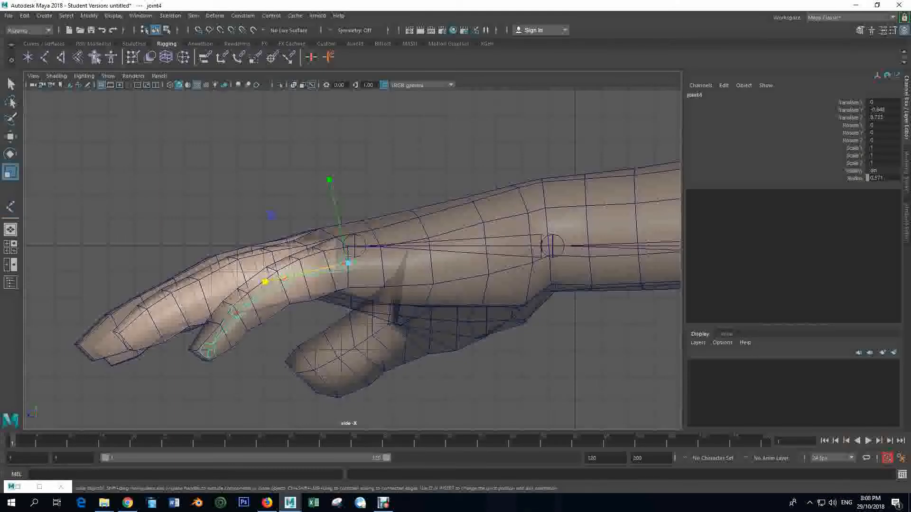
In the perspective view, move the new finger chain sideways to the little finger, at about 3.4 in Translate X.
key("space")
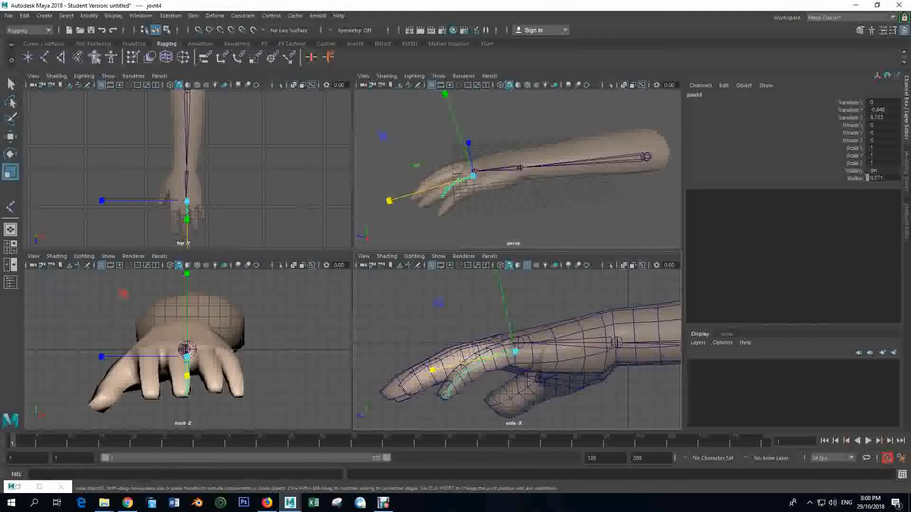
key("space")
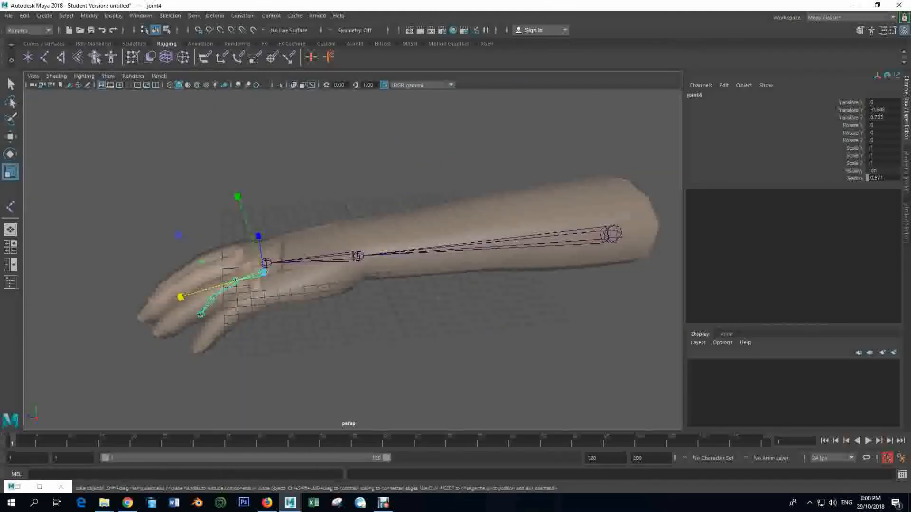
left_click_drag(352, 259, 394, 247, "alt")
scroll(352, 260, "up", 5)
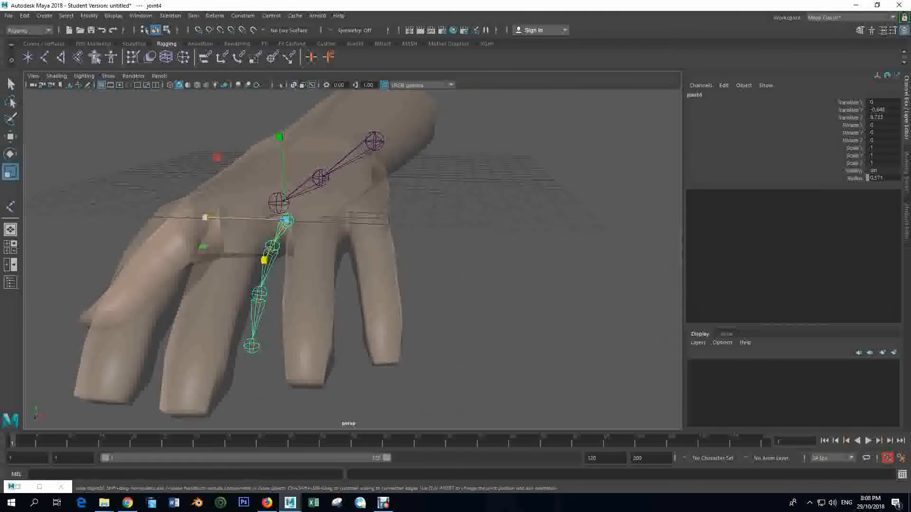
key("w")
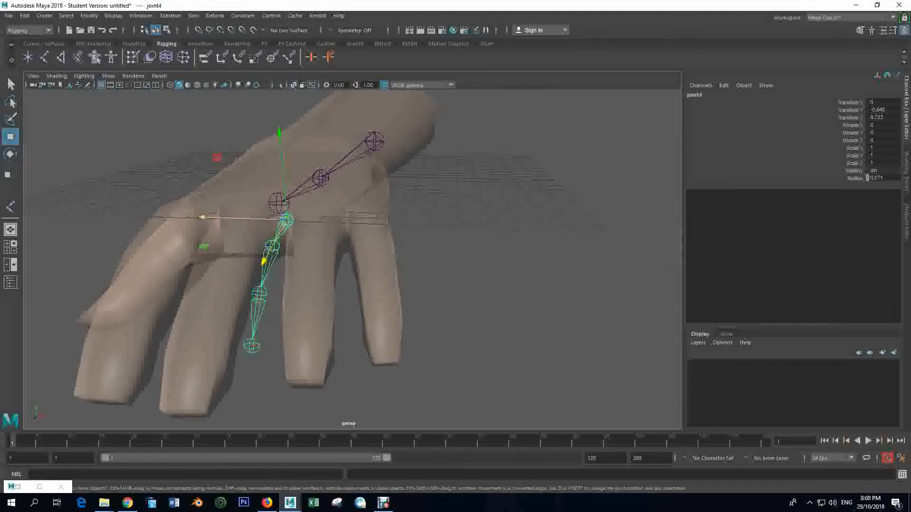
left_click_drag(202, 217, 320, 224)
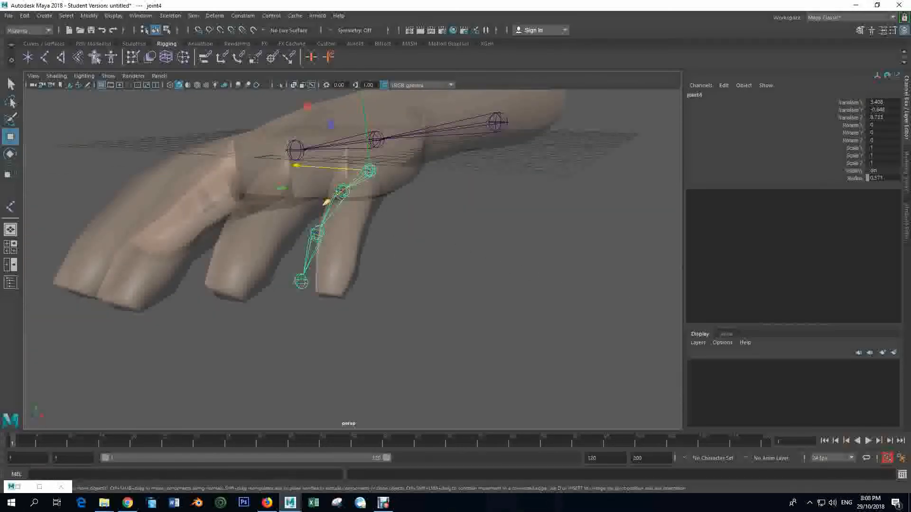
Rotate the little-finger chain about 13.6° around Y and nudge it to sit centred inside the finger.
key("e")
left_click_drag(361, 198, 397, 196)
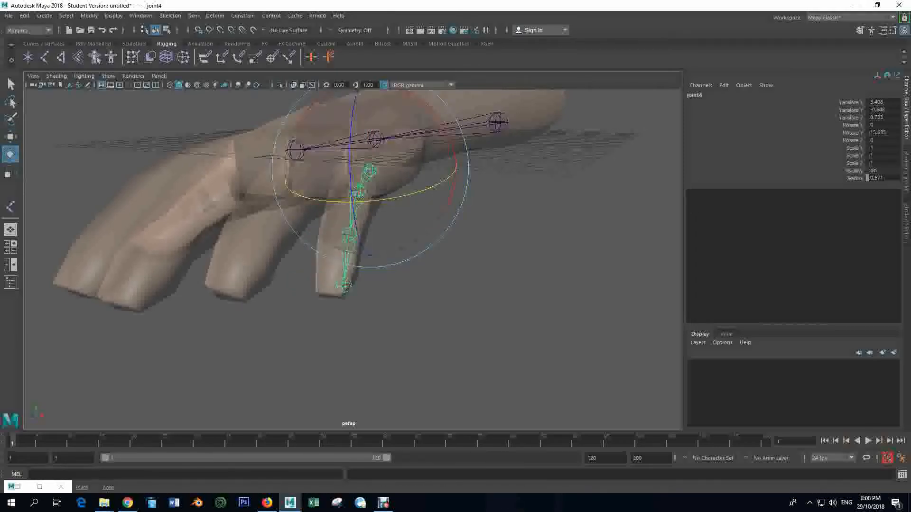
left_click_drag(351, 142, 379, 209, "alt")
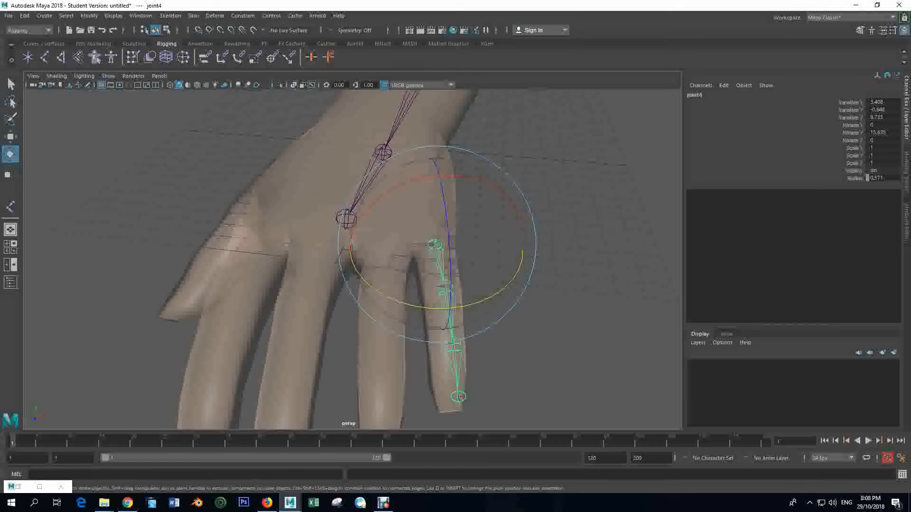
left_click_drag(508, 283, 508, 283)
key("w")
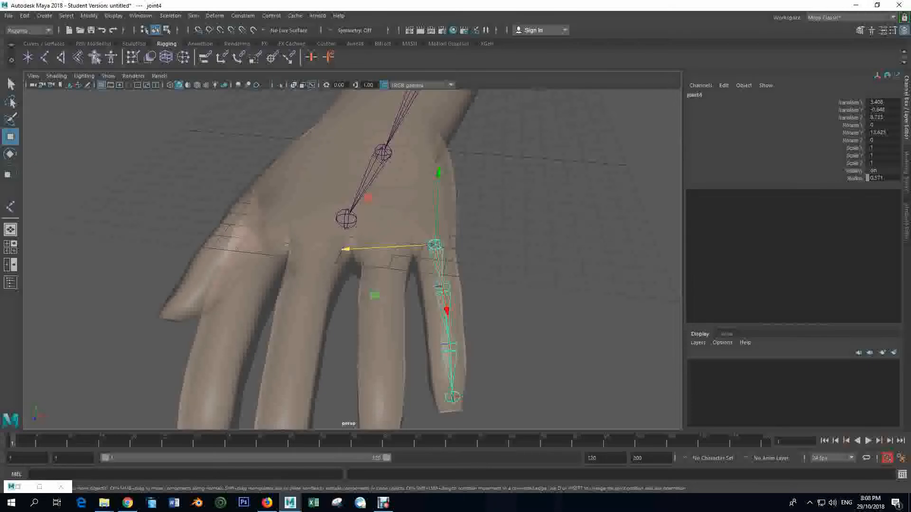
left_click_drag(346, 249, 446, 204)
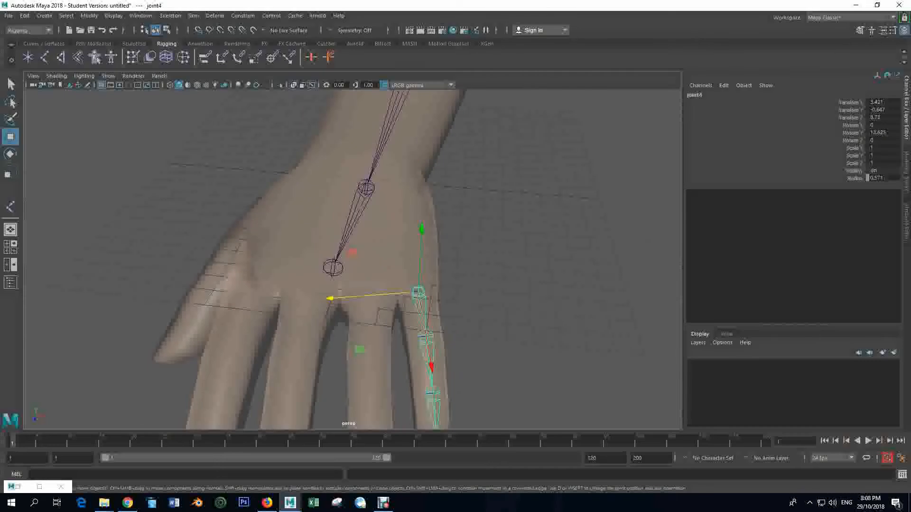
Duplicate the little-finger joint chain and move the copy across to the base of the ring finger.
left_click_drag(429, 251, 398, 204, "alt")
left_click_drag(254, 281, 327, 133, "alt")
left_click_drag(361, 213, 227, 209, "alt")
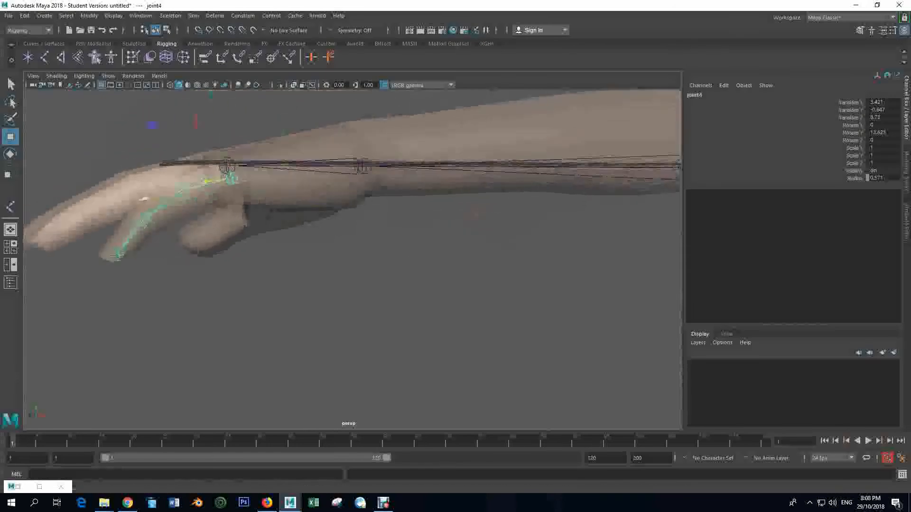
left_click_drag(284, 209, 322, 223, "alt")
left_click_drag(226, 232, 294, 237, "alt")
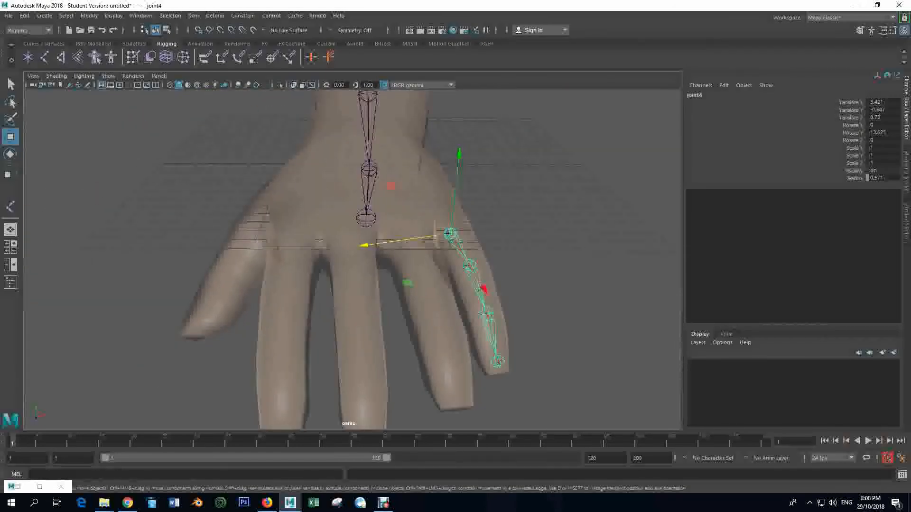
scroll(353, 260, "up", 2)
left_click_drag(361, 237, 295, 237, "alt")
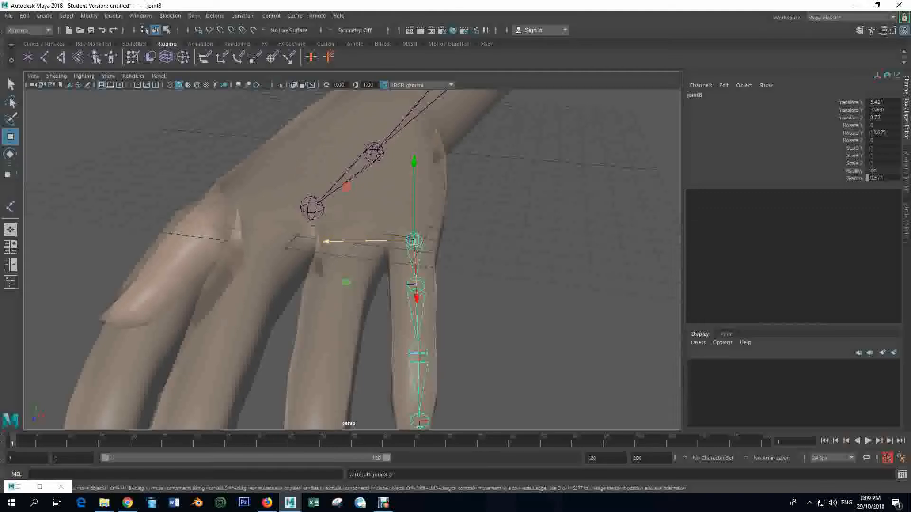
left_click_drag(328, 242, 279, 236)
Rotate the copied chain to align with the ring finger, about 9.5° around Y and 7.8° around Z, keeping it selected.
key("e")
left_click_drag(429, 245, 332, 266)
left_click_drag(247, 313, 230, 268)
left_click(353, 263)
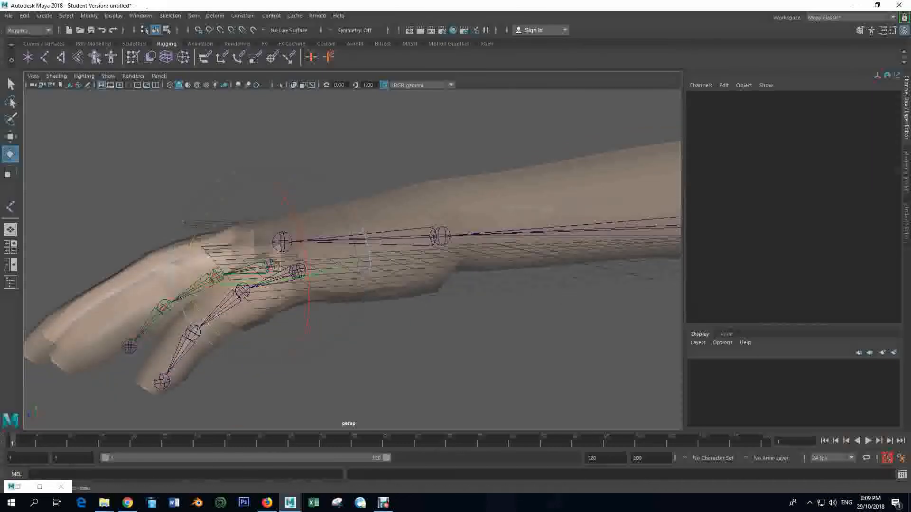
key("ctrl+z")
Scale the ring finger's base joint to about 1.2 along X to lengthen its first bone.
key("r")
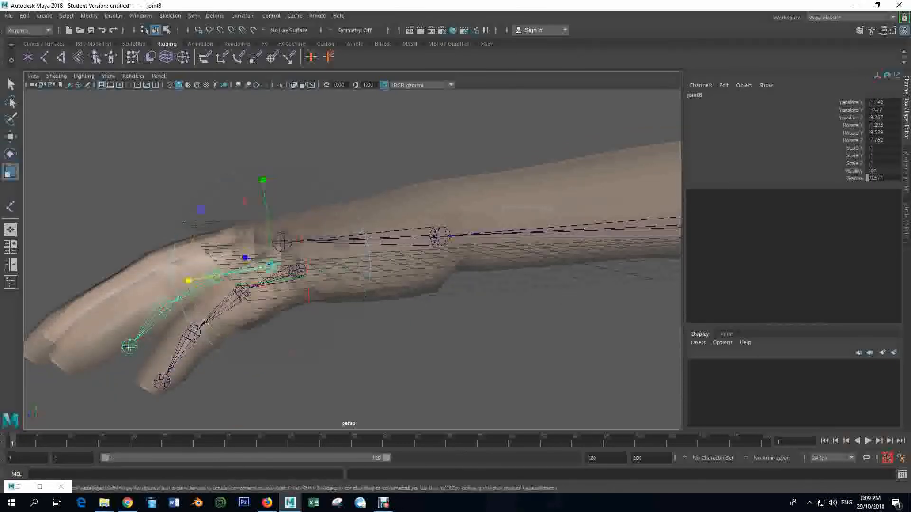
left_click_drag(246, 268, 261, 309, "alt")
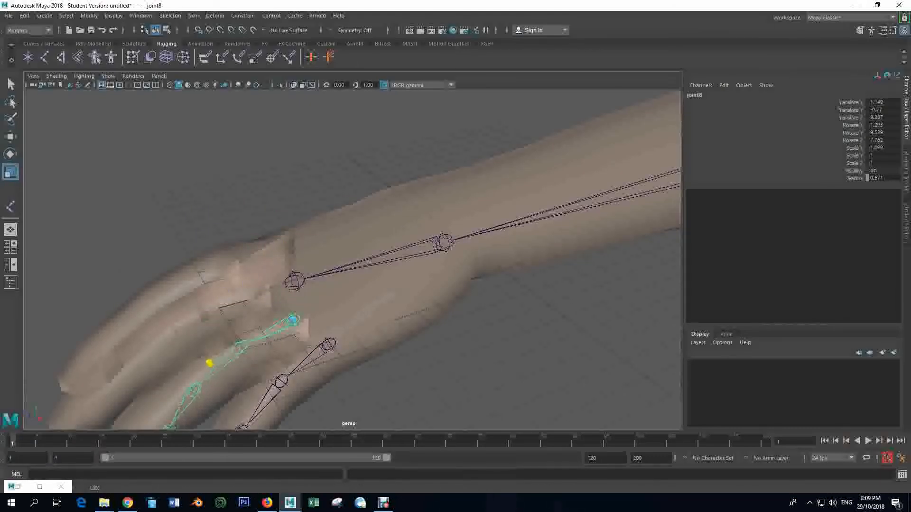
middle_click_drag(292, 320, 374, 209, "alt")
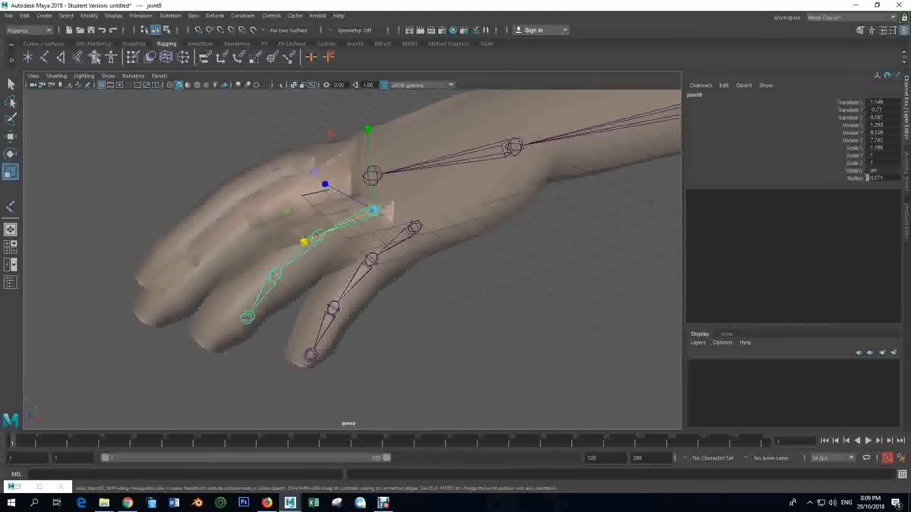
Scale the ring finger's second joint to 1.225 along X and rotate it around Z to follow the finger's bend.
left_click(318, 234)
left_click_drag(254, 293, 246, 302)
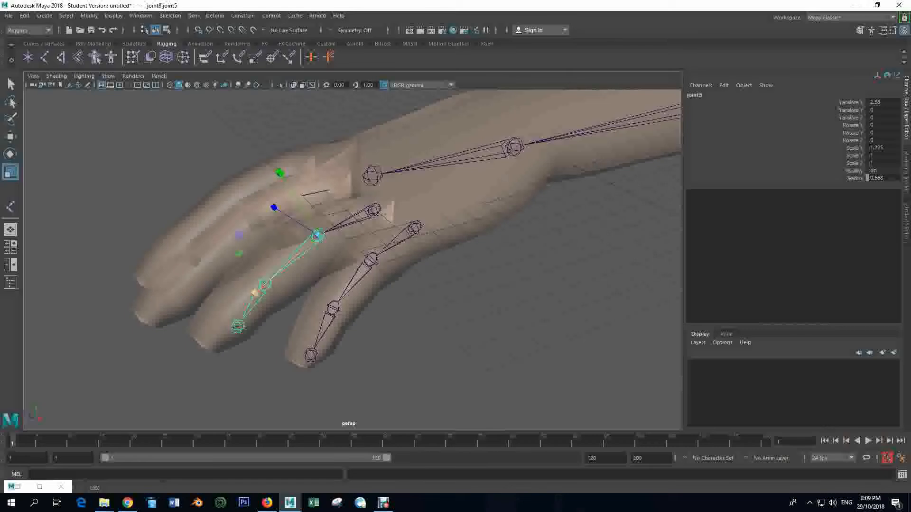
key("e")
left_click_drag(256, 295, 229, 322)
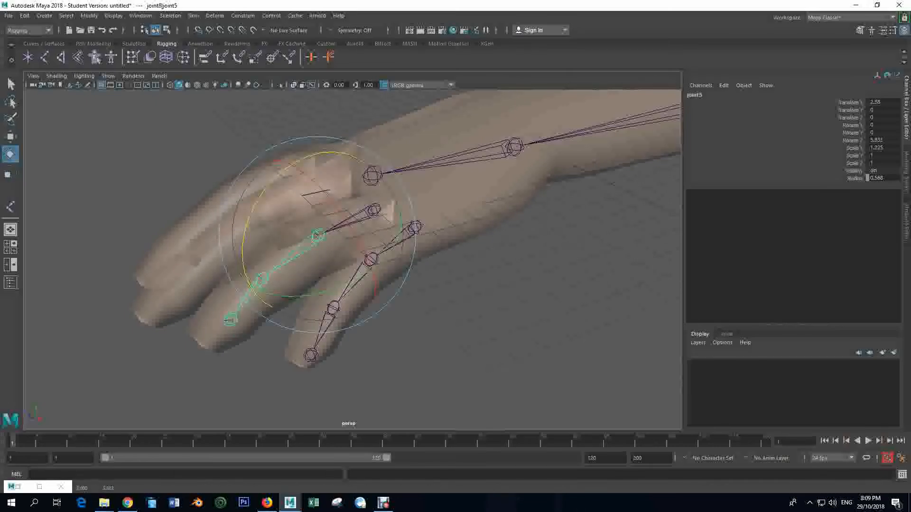
Scale the ring finger's third joint to about 1.2 along X, rotate it around Z to fit the fingertip, and deselect it.
left_click(261, 278)
key("r")
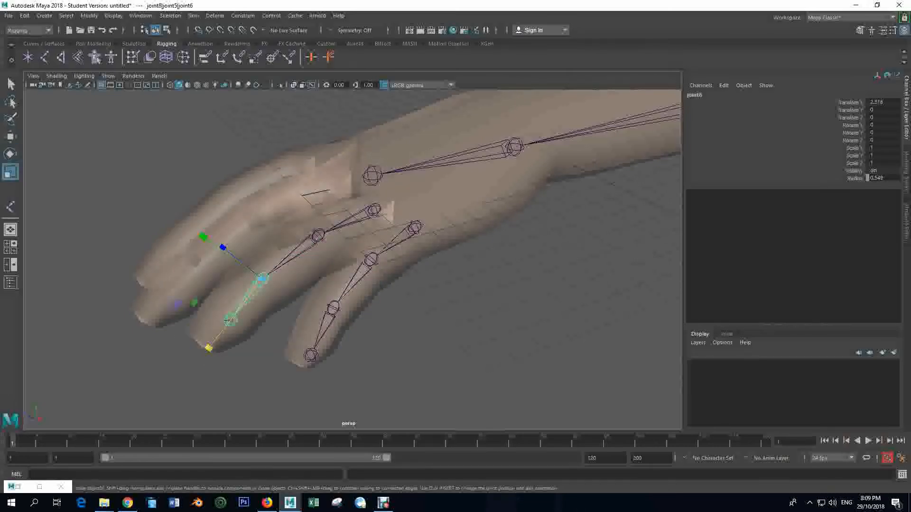
mouse_move(208, 348)
left_mouse_down()
mouse_move(201, 356)
mouse_move(199, 342)
left_mouse_up()
key("e")
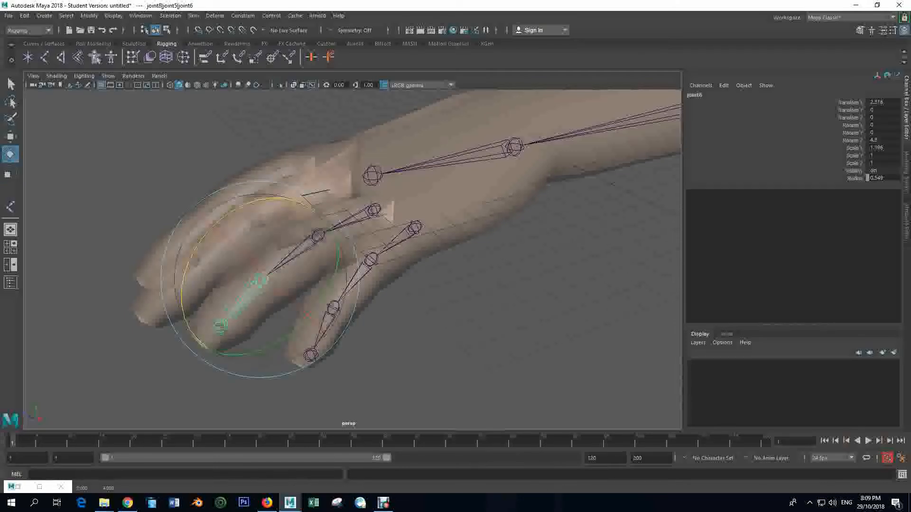
left_click(474, 332)
Duplicate the ring-finger joint chain and move the copy over to the middle finger, at about -1.16 in Translate X.
left_click_drag(474, 332, 595, 332, "alt")
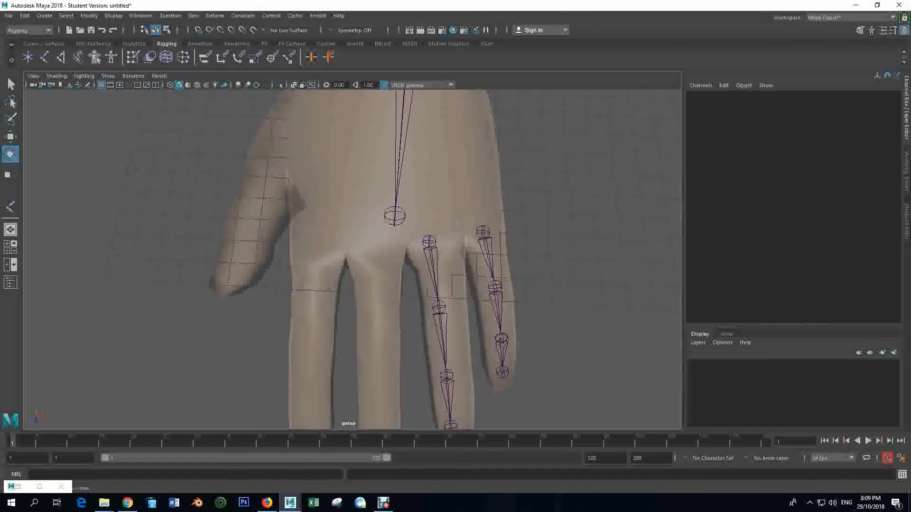
left_click(430, 241)
middle_click_drag(429, 241, 432, 170, "alt")
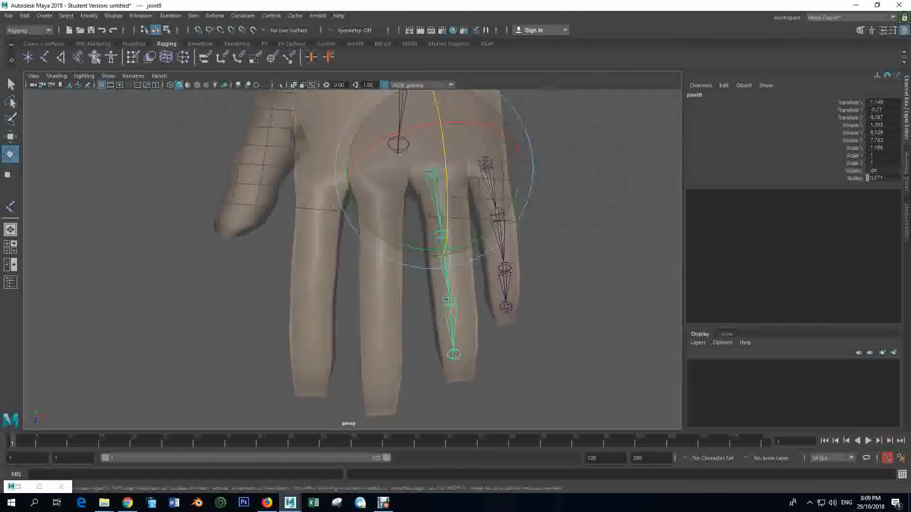
key("ctrl+d")
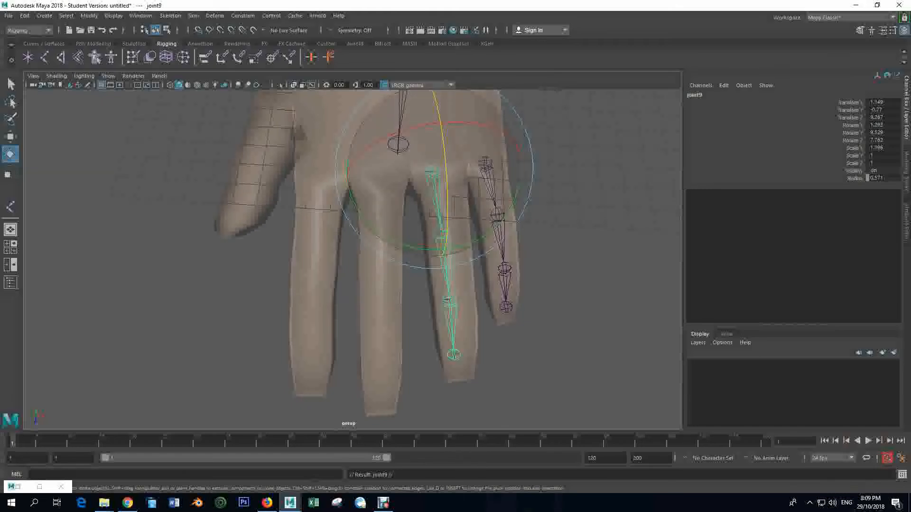
key("w")
left_click_drag(345, 180, 289, 184)
Rotate the middle-finger chain to about 4° around Y so it lines up with the finger.
key("e")
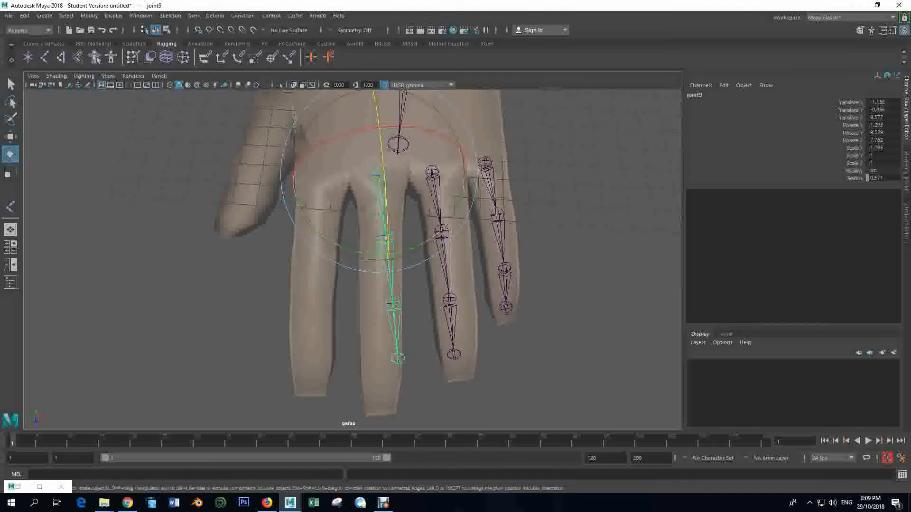
left_click_drag(434, 237, 399, 199, "alt")
scroll(399, 200, "up", 5)
middle_click_drag(417, 185, 418, 244, "alt")
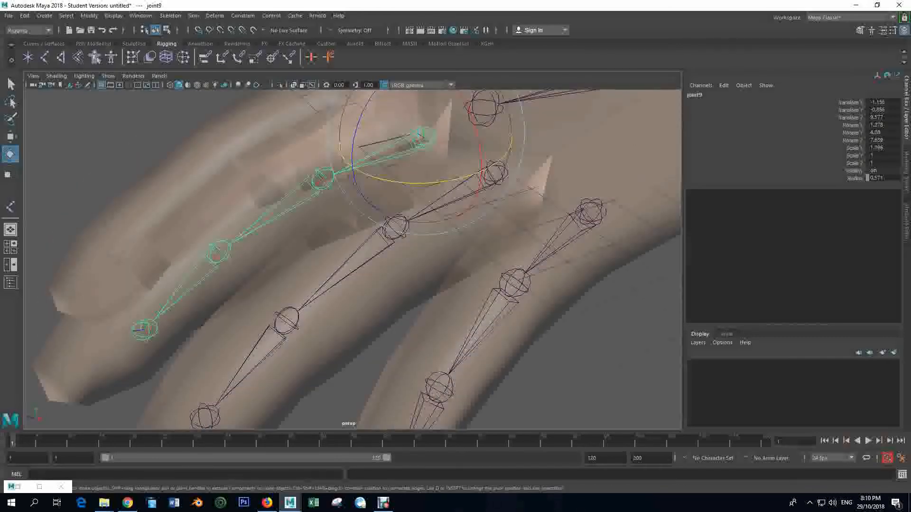
Raise the middle-finger chain slightly so its joints run through the centre of the finger, and clear the selection.
key("w")
left_click_drag(418, 244, 399, 156, "alt")
middle_click_drag(399, 156, 450, 347, "alt")
left_click_drag(427, 265, 427, 319, "alt")
left_click_drag(441, 224, 440, 214)
left_click_drag(379, 266, 429, 281, "alt")
key("alt+d")
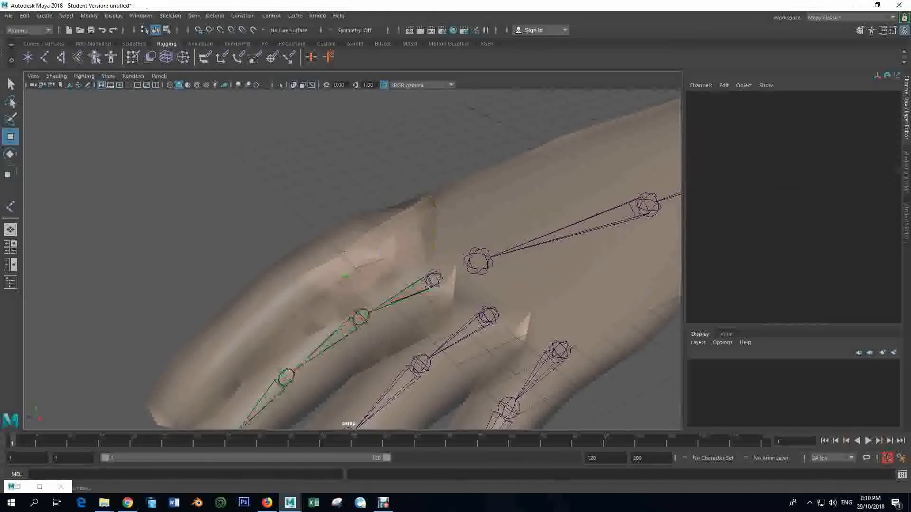
Scale the middle finger's base joint along X to lengthen its first bone towards the knuckle.
left_click(433, 279)
key("r")
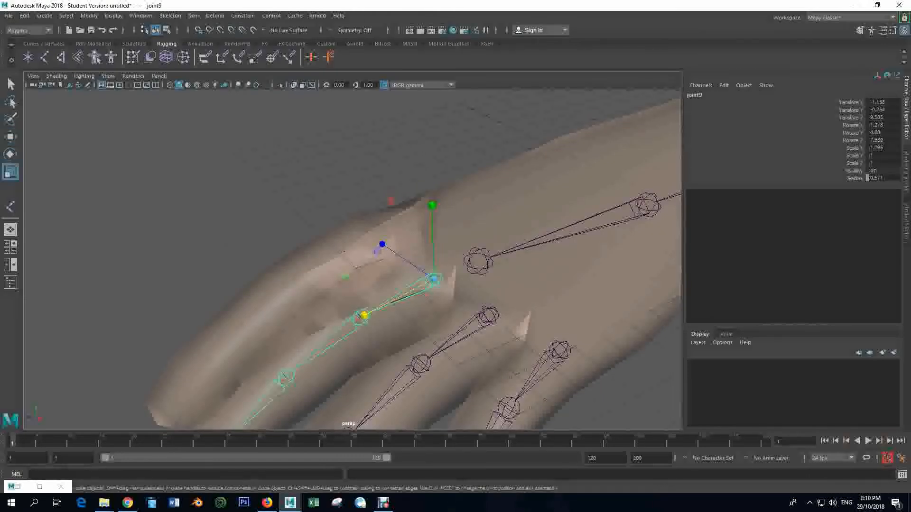
left_click_drag(284, 376, 260, 387)
Adjust the middle finger's second joint by scaling it along X, and select the joint at the fingertip.
left_click_drag(398, 296, 409, 251, "alt")
left_click(337, 321)
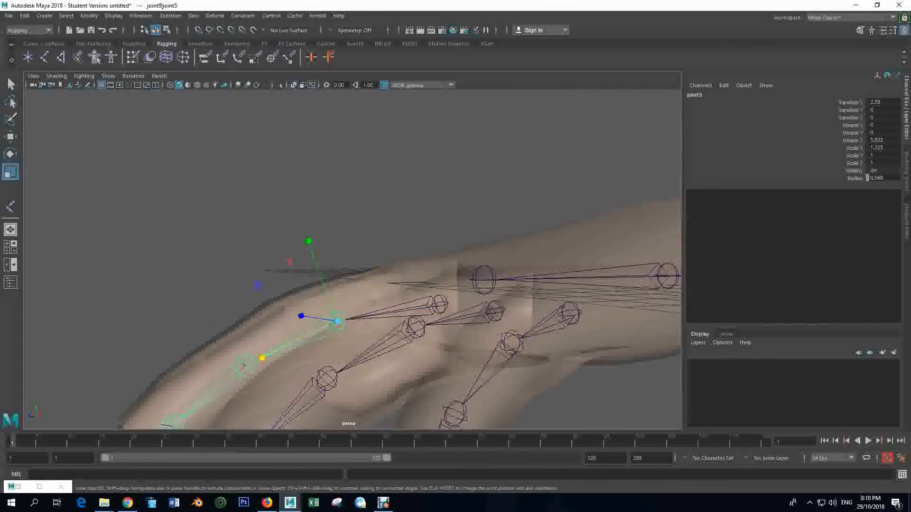
left_click_drag(242, 367, 259, 359)
left_click_drag(266, 332, 379, 236, "alt")
key("Down")
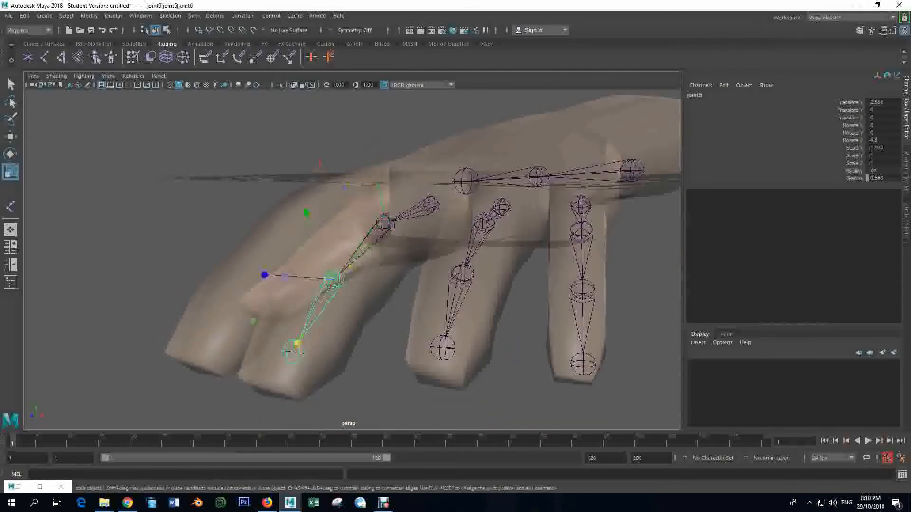
key("Down")
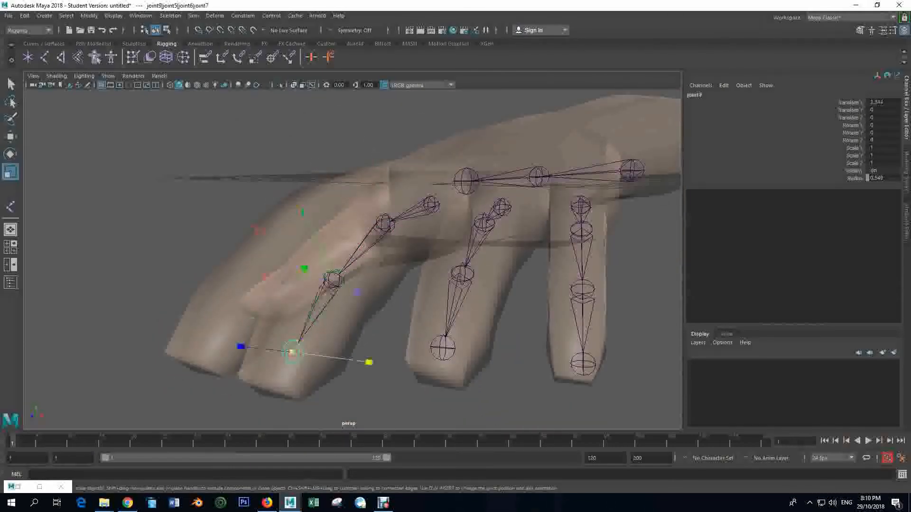
Scale the middle finger's third joint along X so that its end joint sits nearer the fingertip.
key("Up")
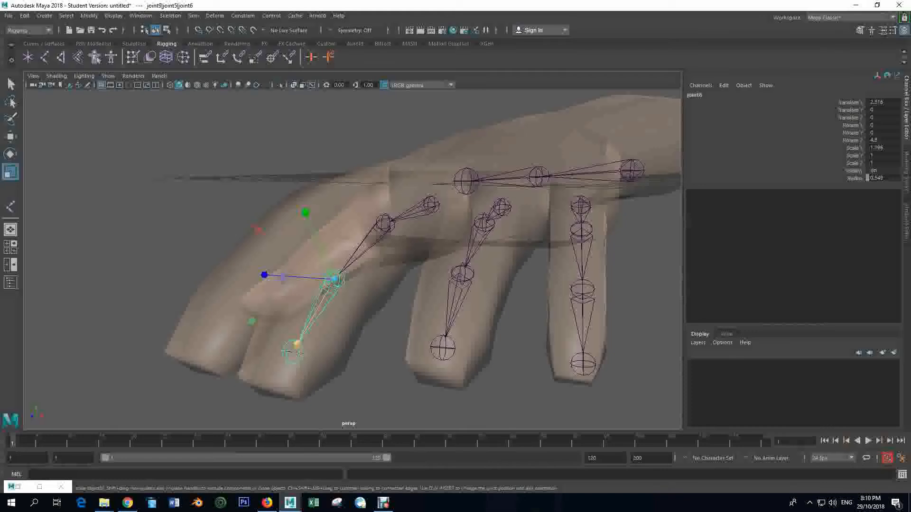
left_click_drag(287, 354, 288, 358)
left_click_drag(288, 358, 422, 380, "alt")
middle_click_drag(422, 332, 427, 366, "alt")
left_click_drag(427, 366, 278, 406, "alt")
Duplicate the middle-finger joint chain and move the copy sideways into the index finger, adjusting its rotation slightly.
left_click(384, 171)
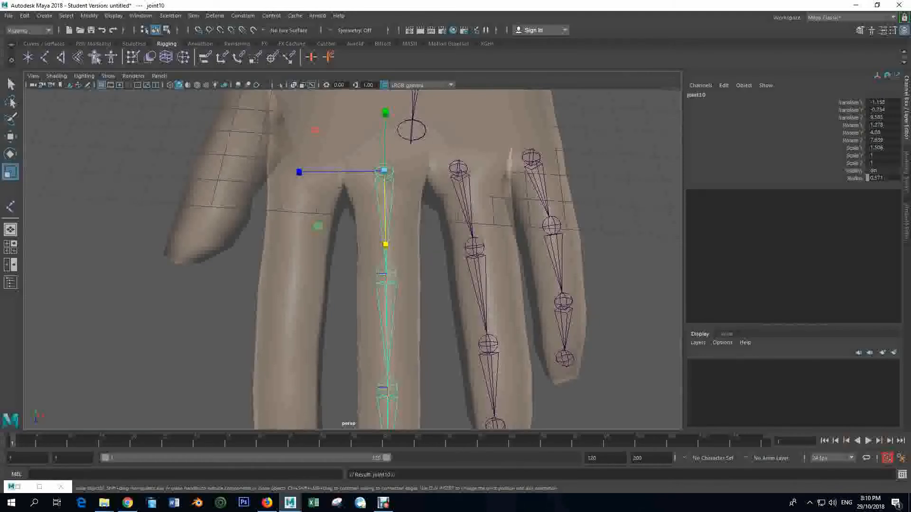
key("w")
left_click_drag(300, 172, 211, 170)
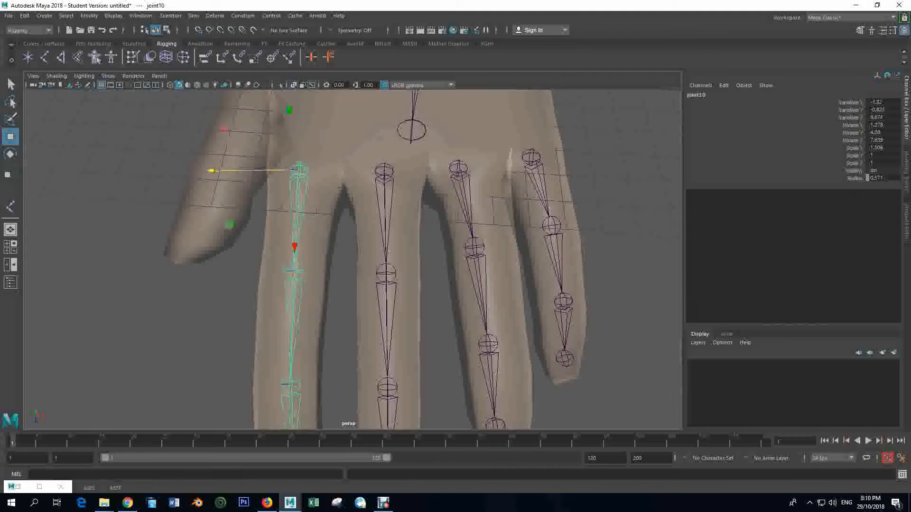
left_click_drag(351, 256, 360, 142, "alt")
key("e")
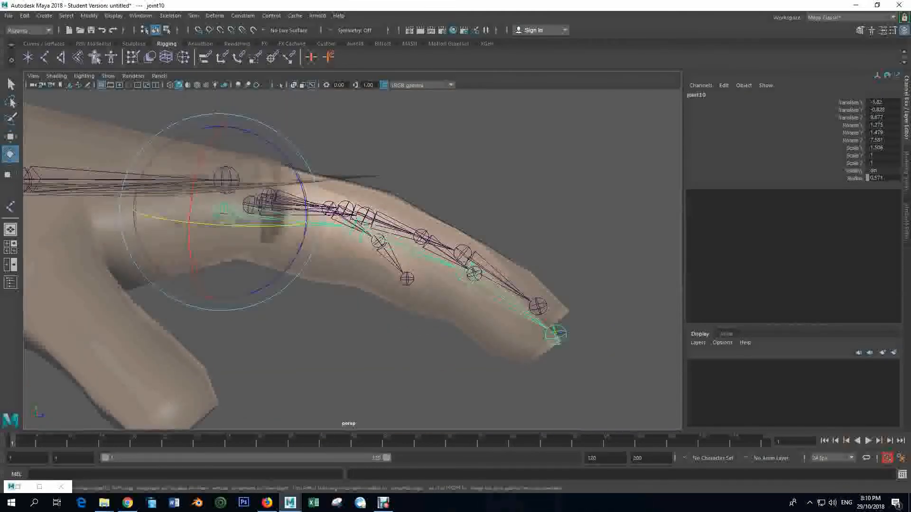
Scale the index finger's third joint down along X to pull its end joint back inside the fingertip.
left_click(466, 272)
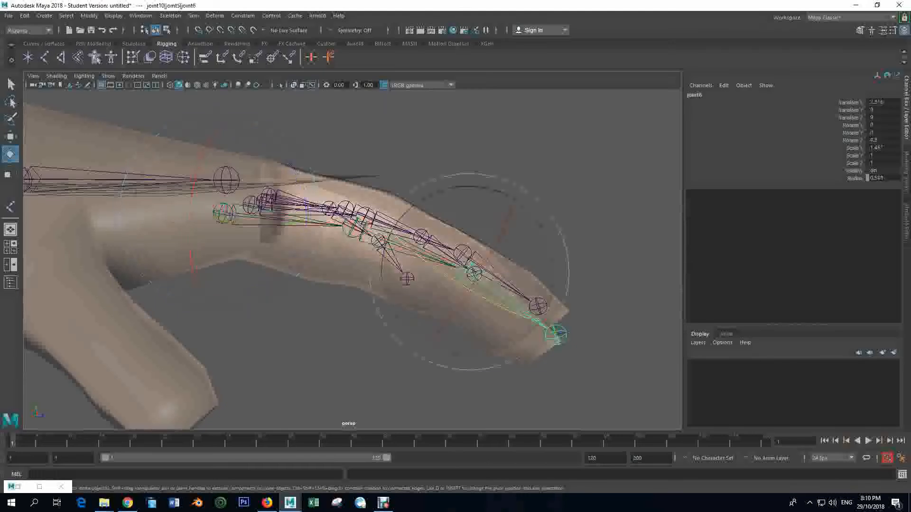
key("r")
left_click_drag(537, 322, 515, 307)
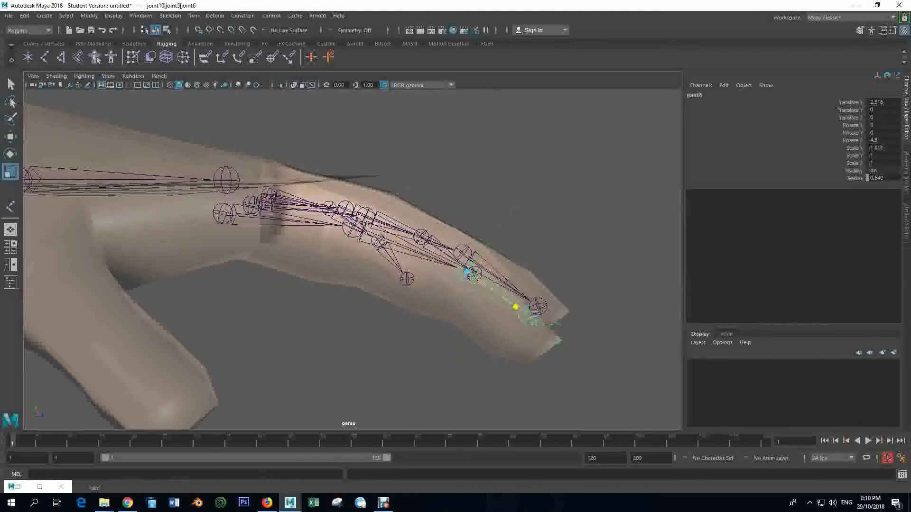
left_click(378, 241)
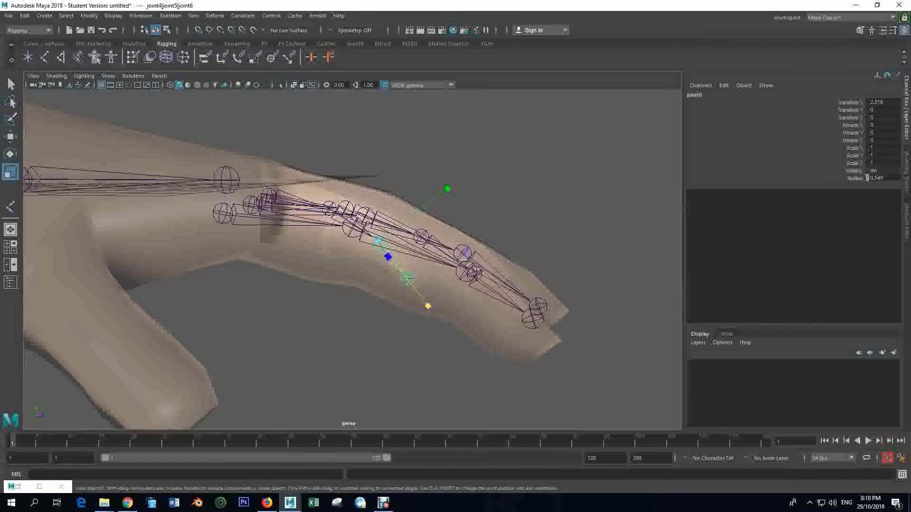
Rotate the index-finger chain to about 2.5° around Z so its joints follow the bend of the finger.
left_click_drag(408, 271, 372, 276, "alt")
left_click(337, 232)
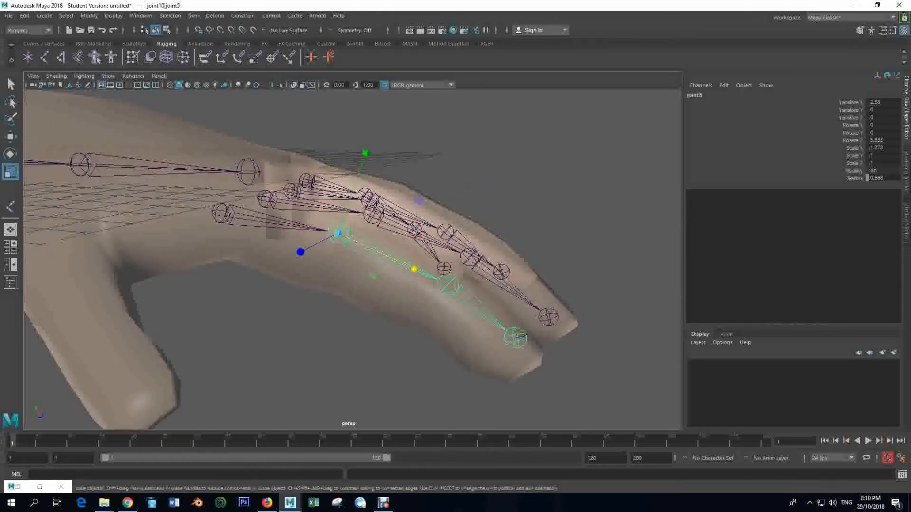
key("e")
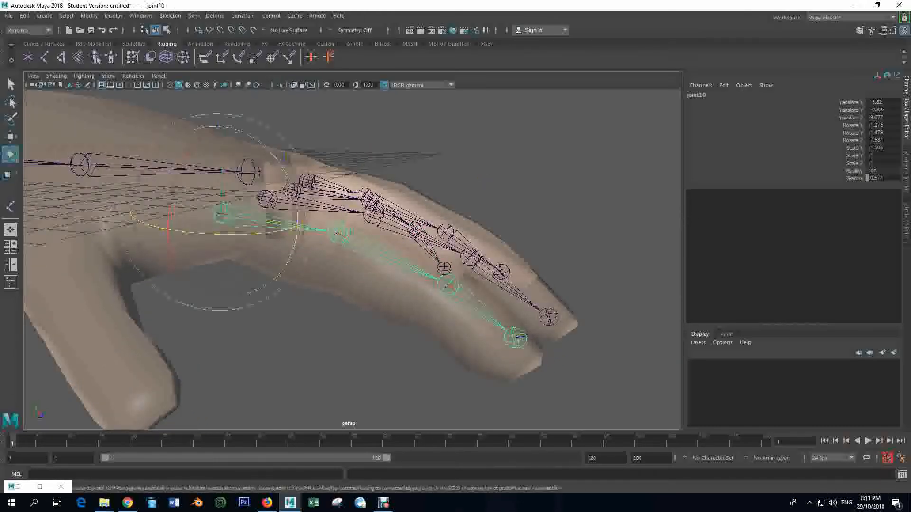
left_click_drag(289, 183, 293, 189)
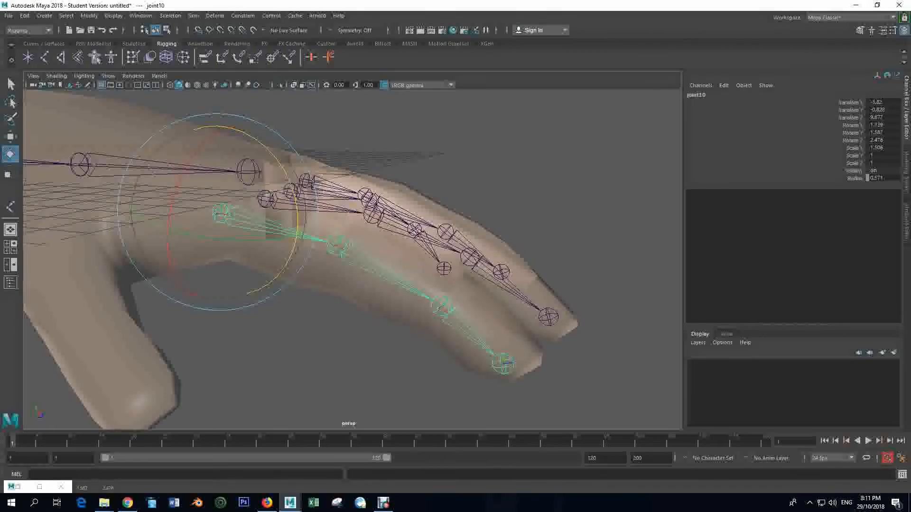
left_click_drag(353, 205, 375, 228, "alt")
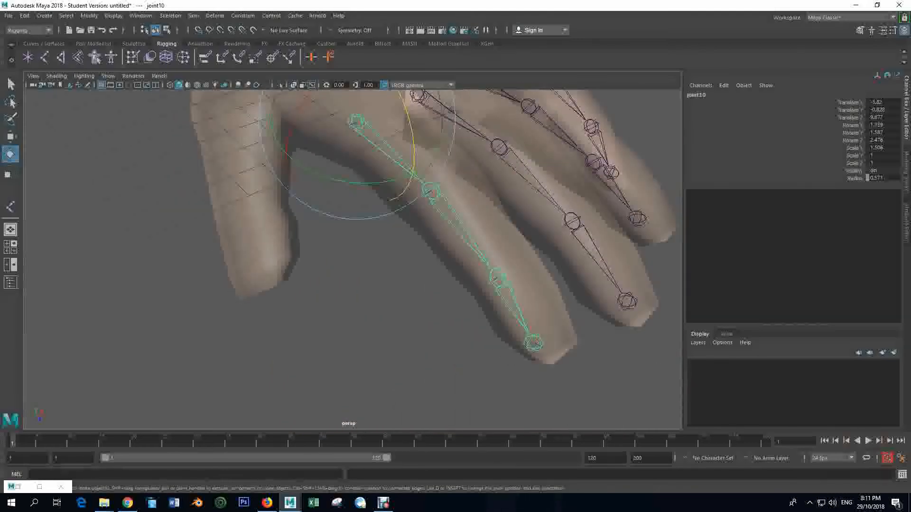
Duplicate the index-finger joint chain and move the copy sideways towards the thumb.
left_click(374, 228)
left_click(357, 122)
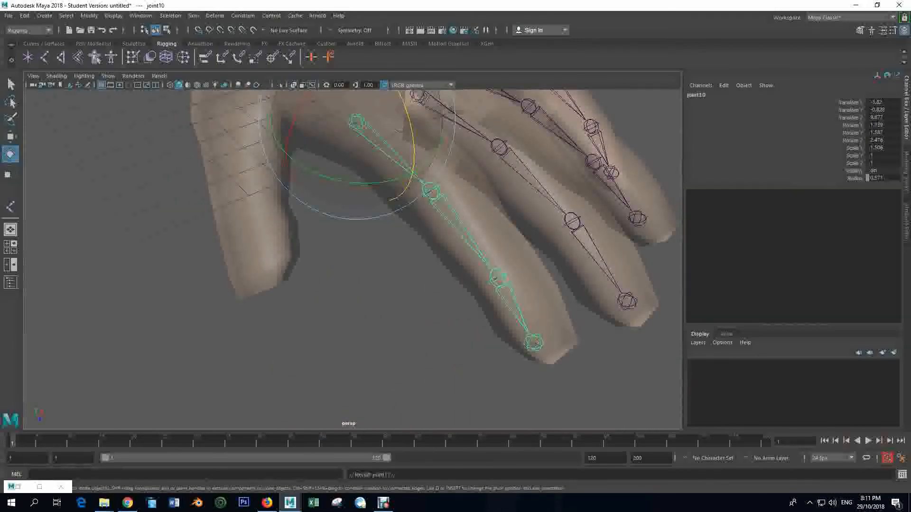
key("w")
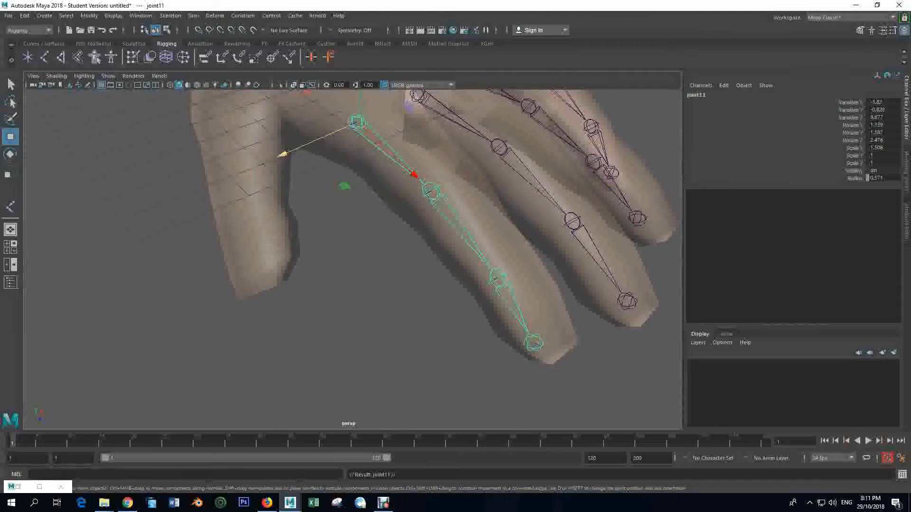
left_click_drag(280, 155, 185, 196)
left_click_drag(332, 256, 446, 195, "alt")
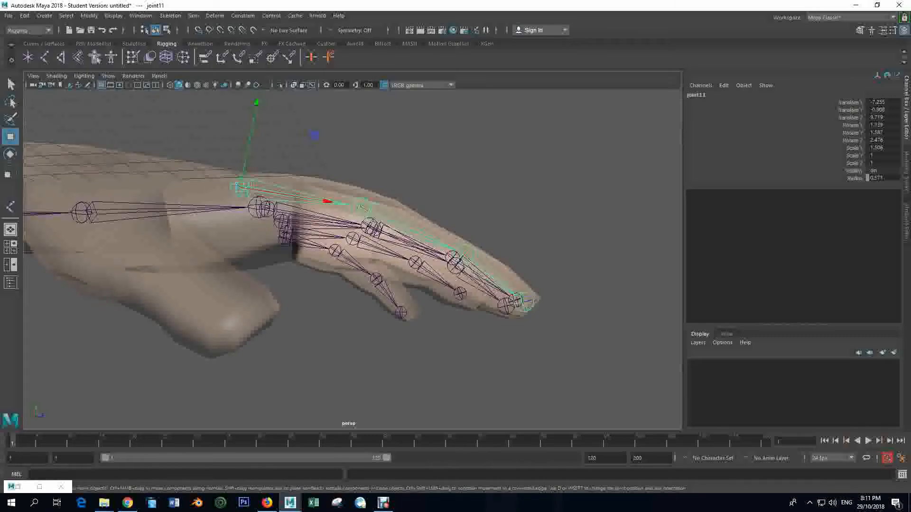
left_click_drag(351, 256, 294, 303, "alt")
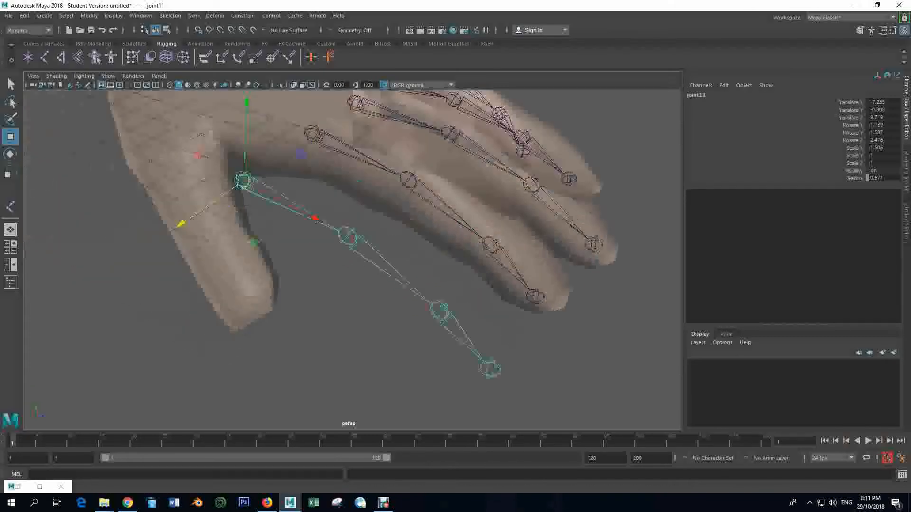
Rotate the duplicated chain to about 99.6° around X and -16° around Z to orient it for the thumb.
key("e")
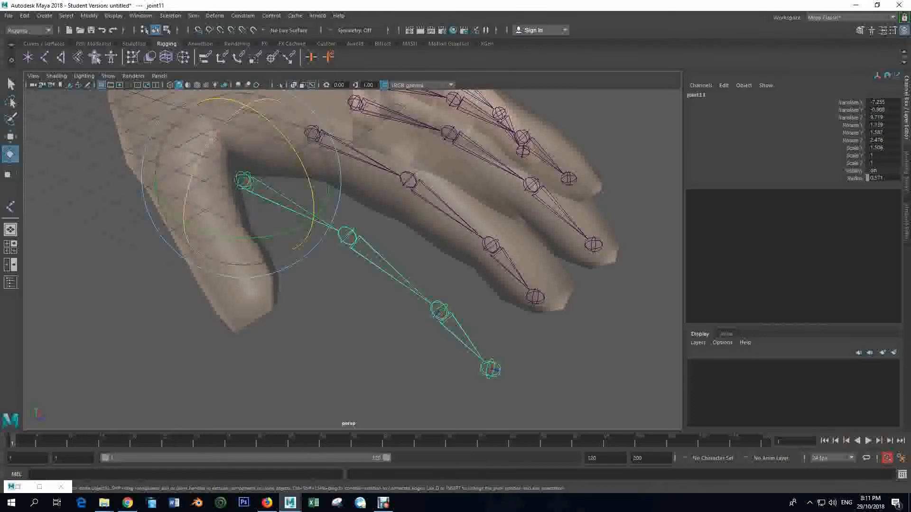
left_click_drag(221, 129, 188, 247)
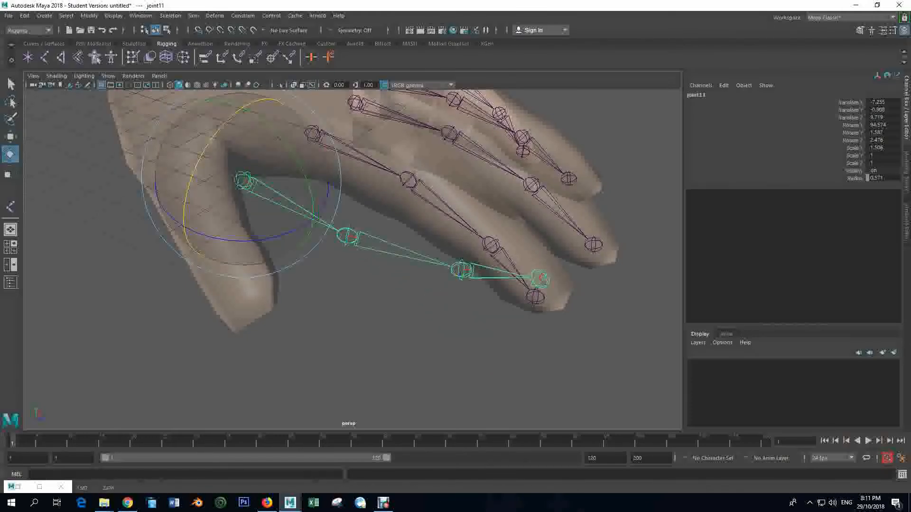
left_click_drag(275, 137, 287, 150)
left_click_drag(294, 285, 307, 255, "alt")
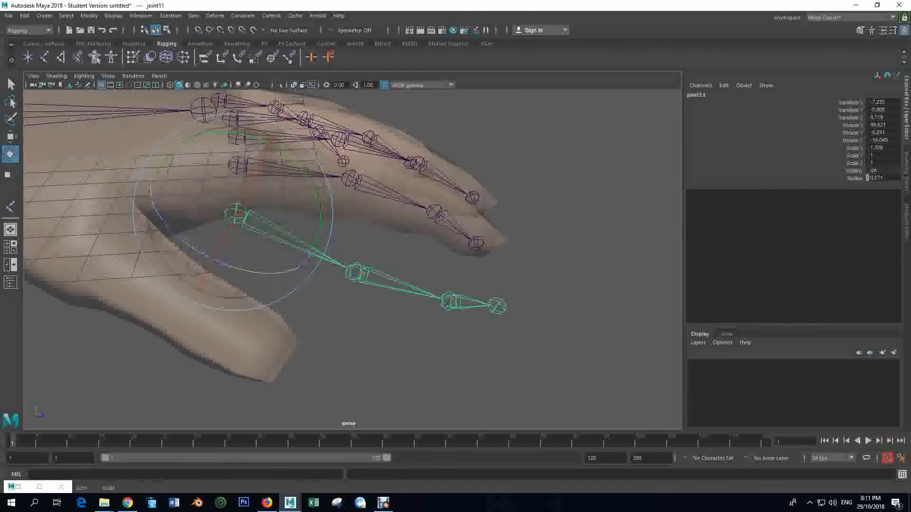
Move the duplicated chain back along the hand so its root joint sits at the base of the thumb.
key("w")
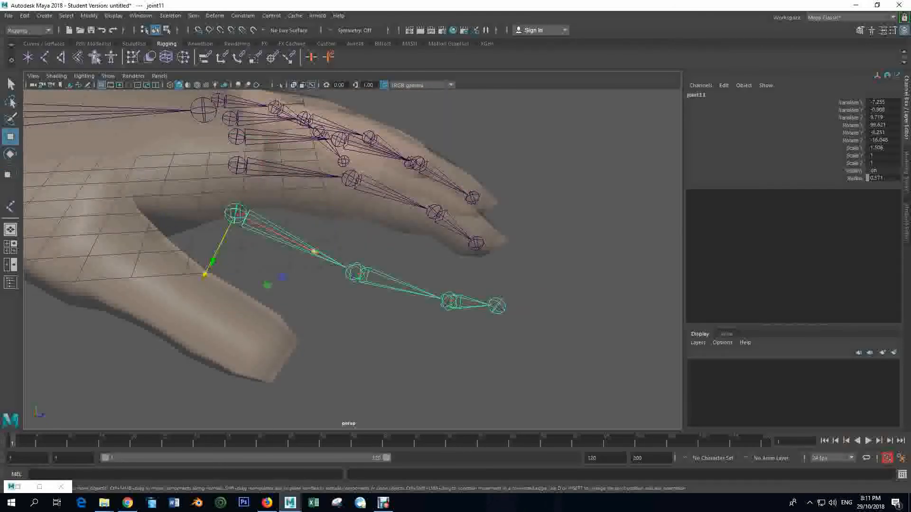
left_click_drag(308, 252, 187, 179)
left_click_drag(85, 197, 68, 290)
left_click_drag(171, 268, 133, 246)
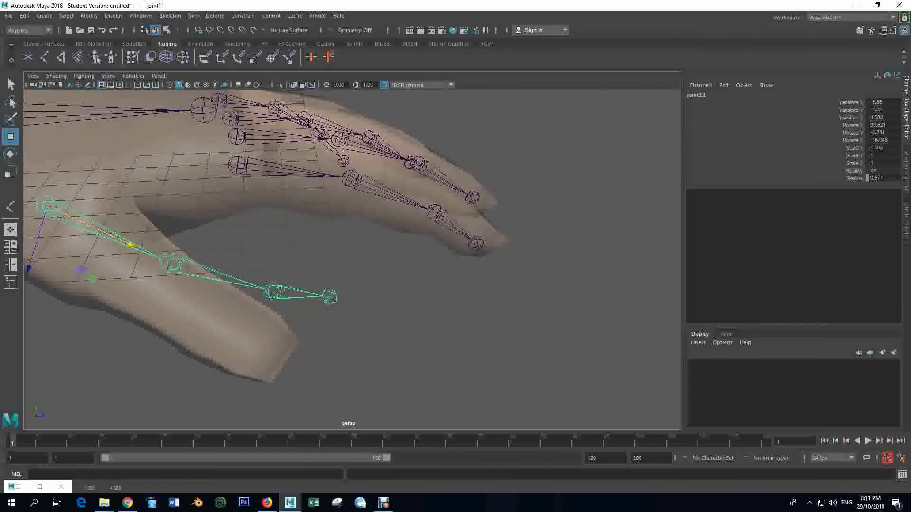
Scale the thumb chain's root joint to about 0.975 along X to shorten its first bone.
key("r")
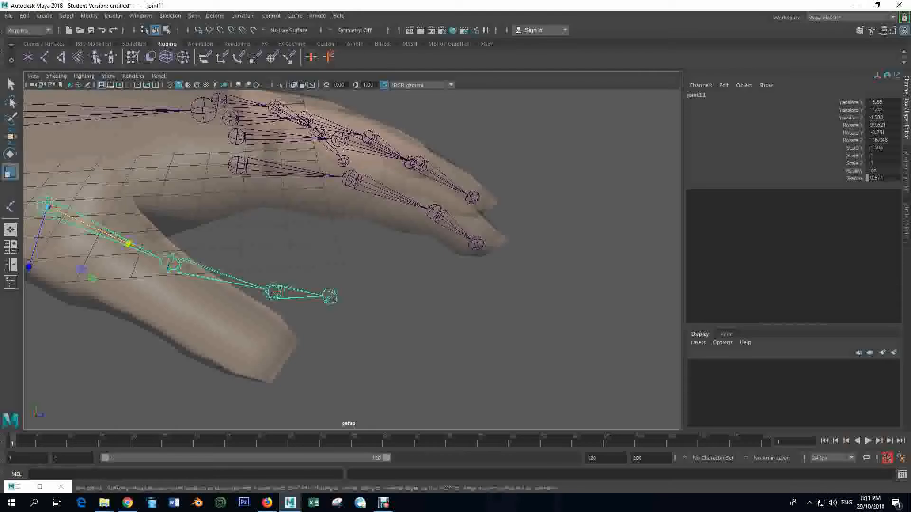
left_click_drag(127, 244, 102, 231)
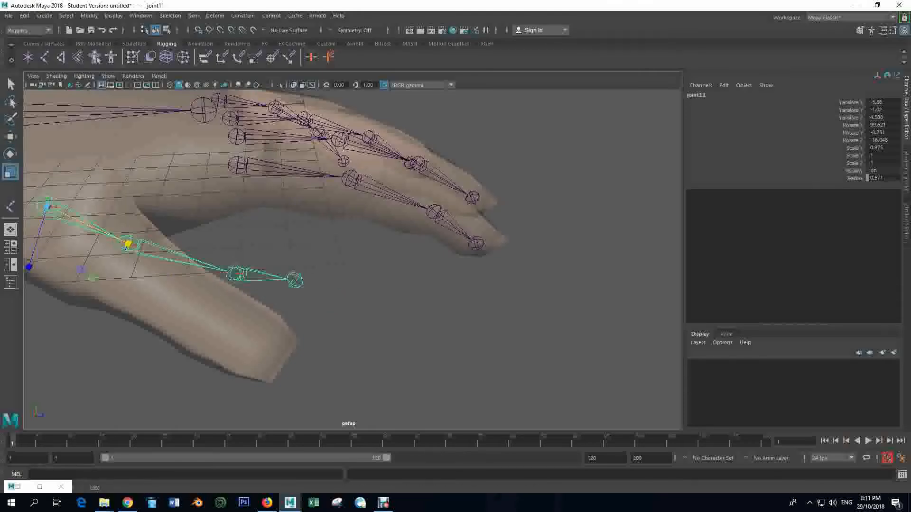
left_click_drag(265, 257, 251, 232, "alt")
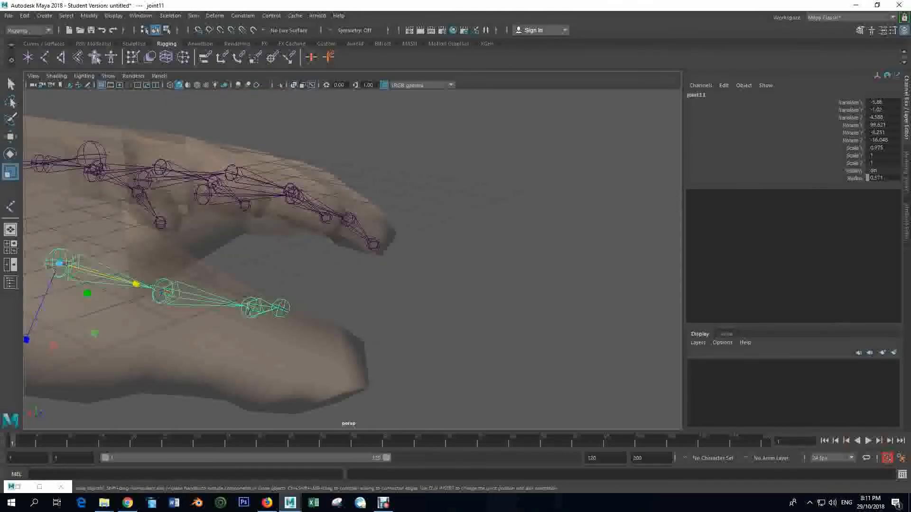
Move the thumb chain down into the thumb, to about -1.79 in Translate Y.
key("w")
left_click_drag(26, 339, 9, 378)
left_click_drag(332, 237, 242, 289, "alt")
middle_click_drag(266, 213, 276, 290, "alt")
Rotate the thumb chain to about -23° around Y so that it points along the thumb.
key("e")
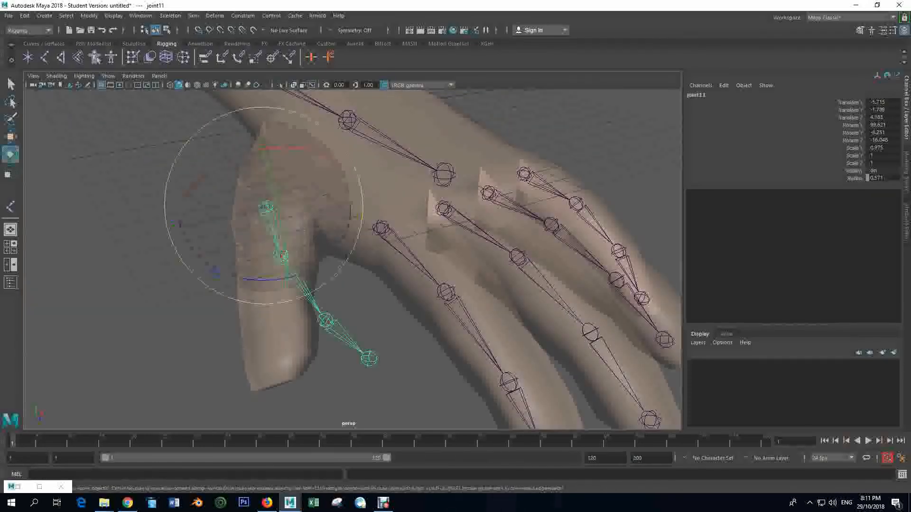
left_click_drag(284, 294, 313, 270)
scroll(332, 237, "up", 2)
scroll(354, 259, "up", 4)
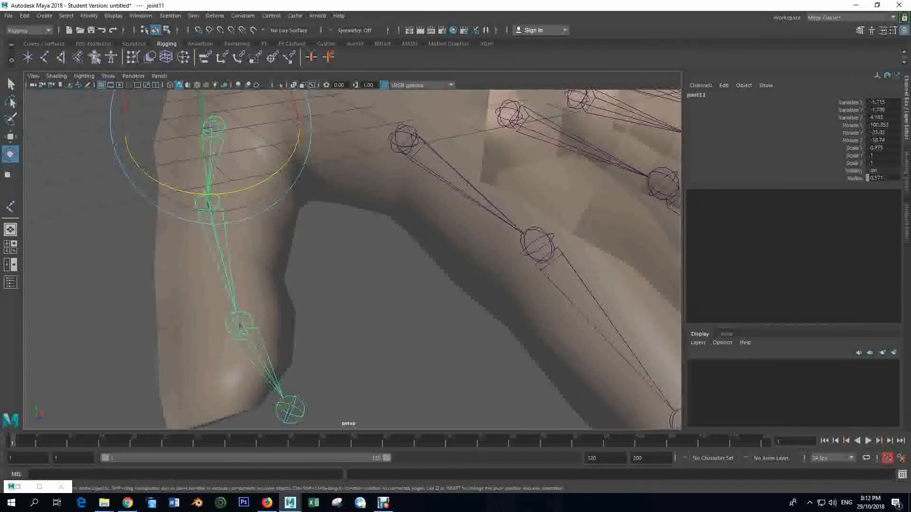
left_click_drag(354, 258, 380, 189, "alt")
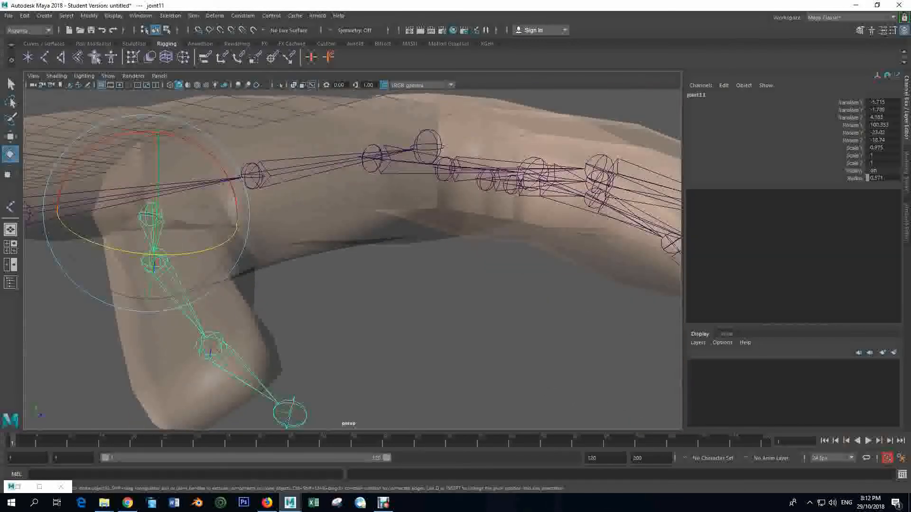
Scale the thumb's second joint to about 0.916 along X to shorten the bone and bring the end joint inside the mesh.
key("ctrl+z")
key("ctrl+z")
key("r")
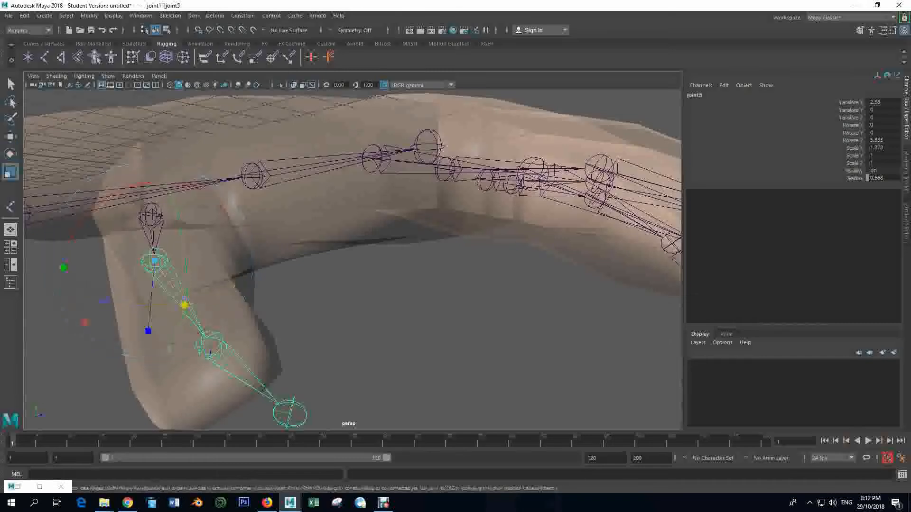
left_click_drag(184, 305, 171, 281)
scroll(180, 294, "up", 5)
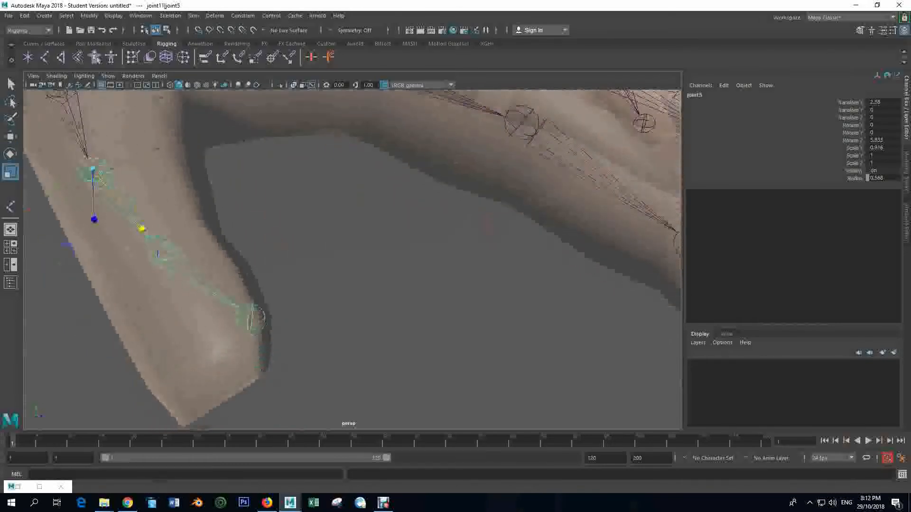
middle_click_drag(245, 98, 250, 99, "alt")
Rotate the thumb chain from its root joint to about -26° around Y to centre it in the thumb.
left_click(161, 157)
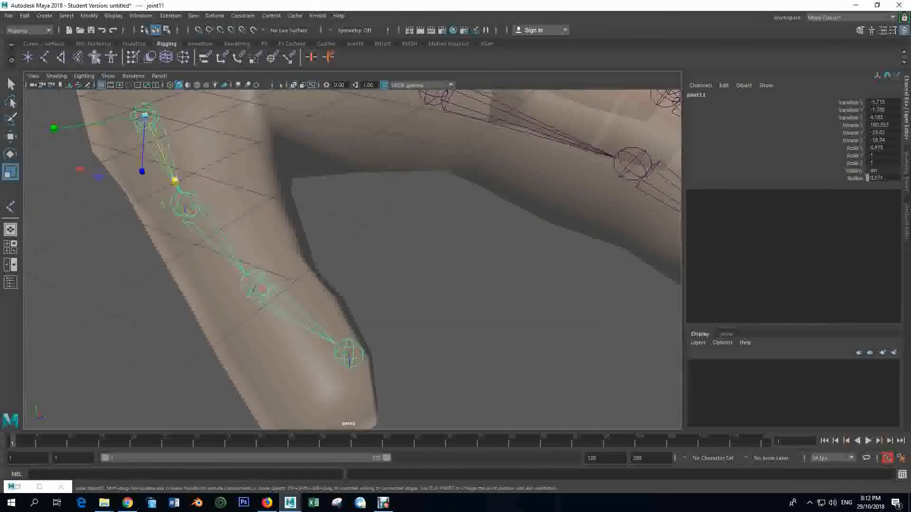
key("e")
mouse_move(211, 163)
left_mouse_down()
mouse_move(204, 170)
mouse_move(214, 160)
left_mouse_up()
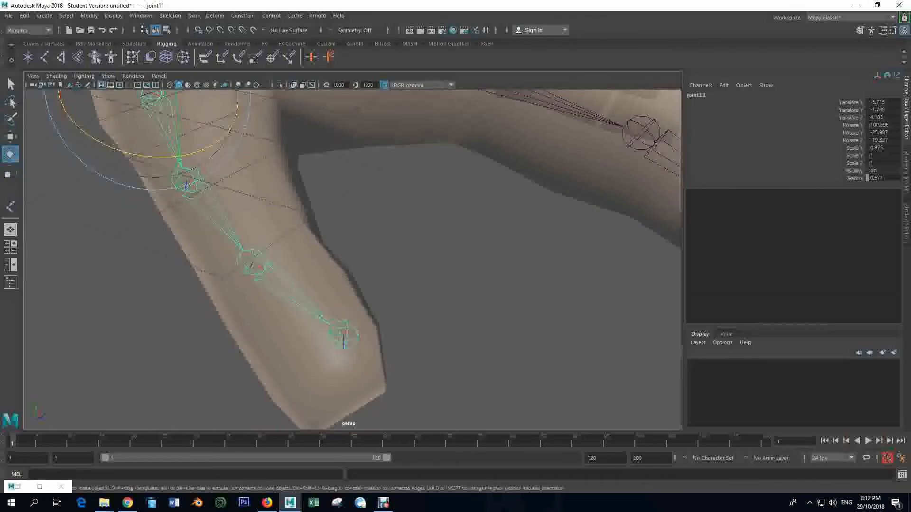
Rotate the thumb's third joint so its last bone points towards the thumb tip.
left_click(265, 246)
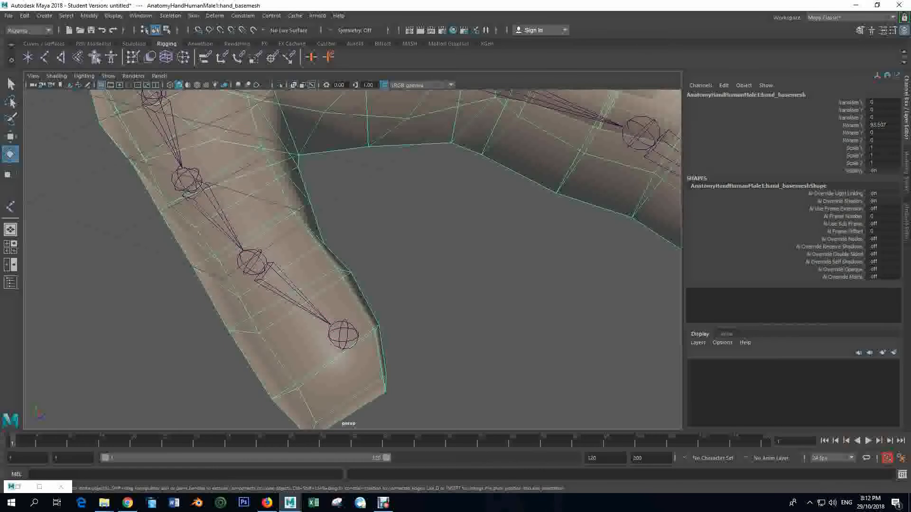
left_click(254, 262)
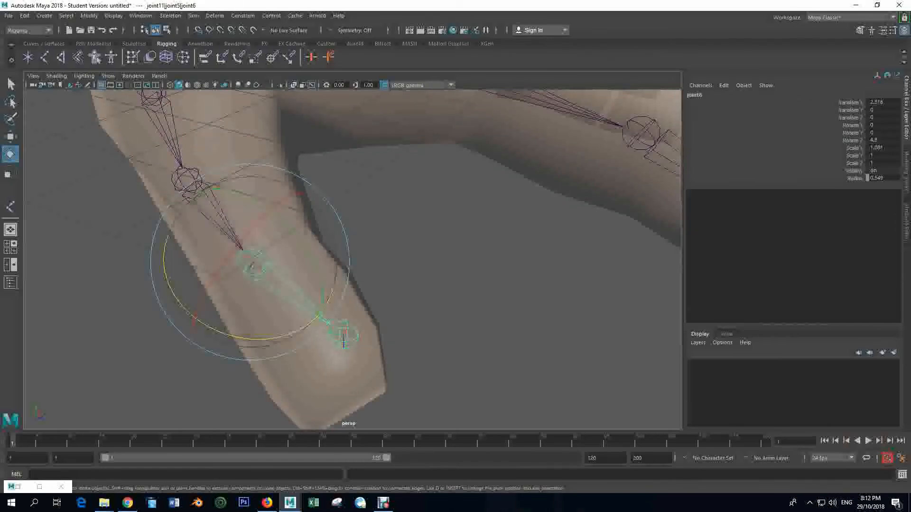
left_click_drag(313, 321, 282, 341)
left_click_drag(284, 341, 464, 270, "alt")
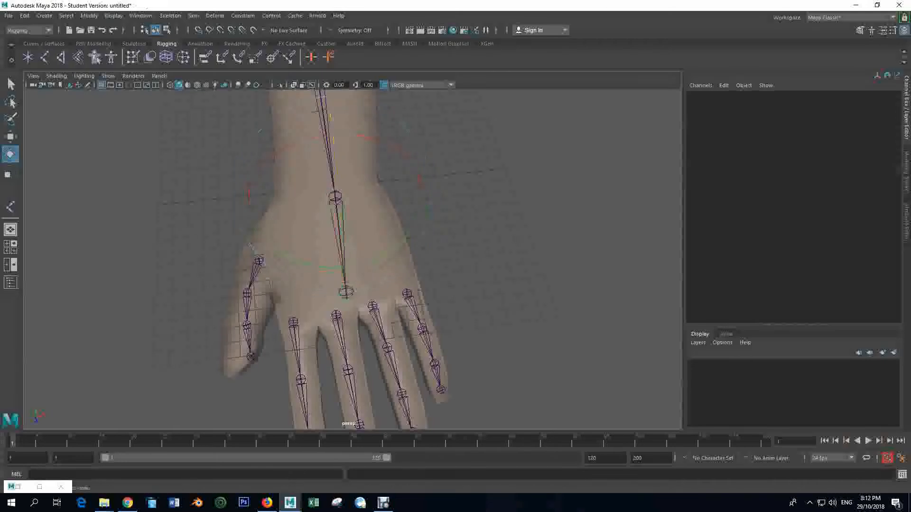
Parent the root joints of the thumb chain and the four finger chains to the wrist joint.
key("ctrl+z")
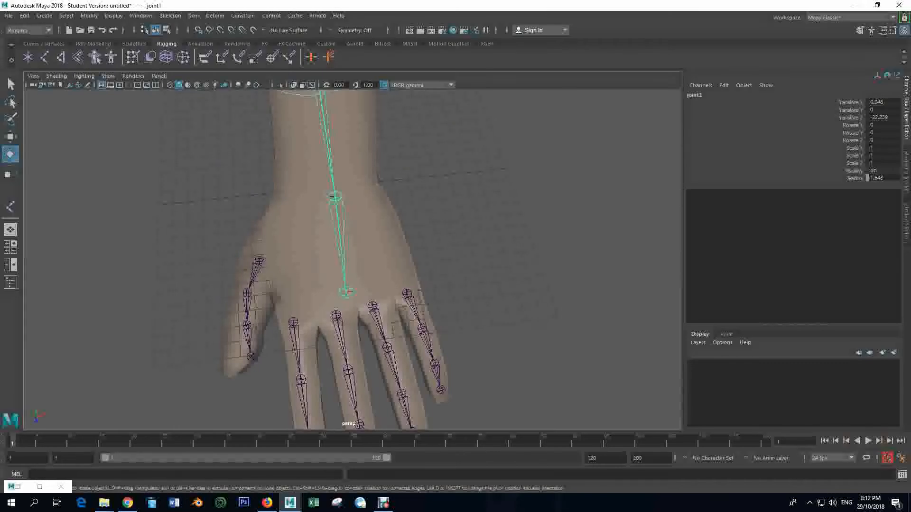
left_click(259, 260)
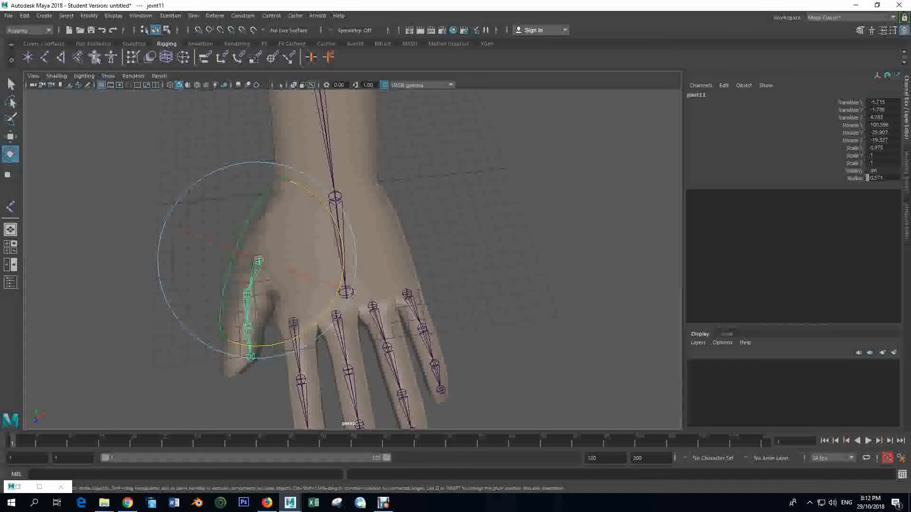
key("q")
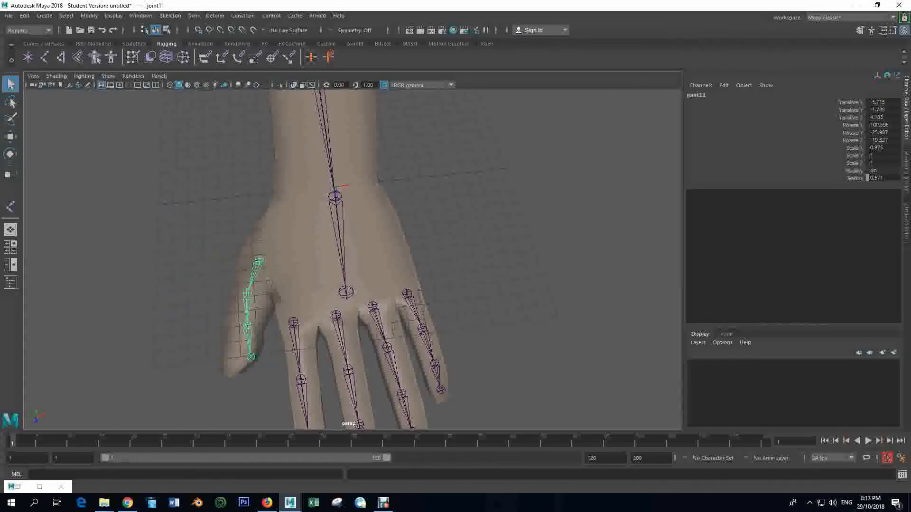
left_click(293, 322, "shift")
left_click(335, 315, "shift")
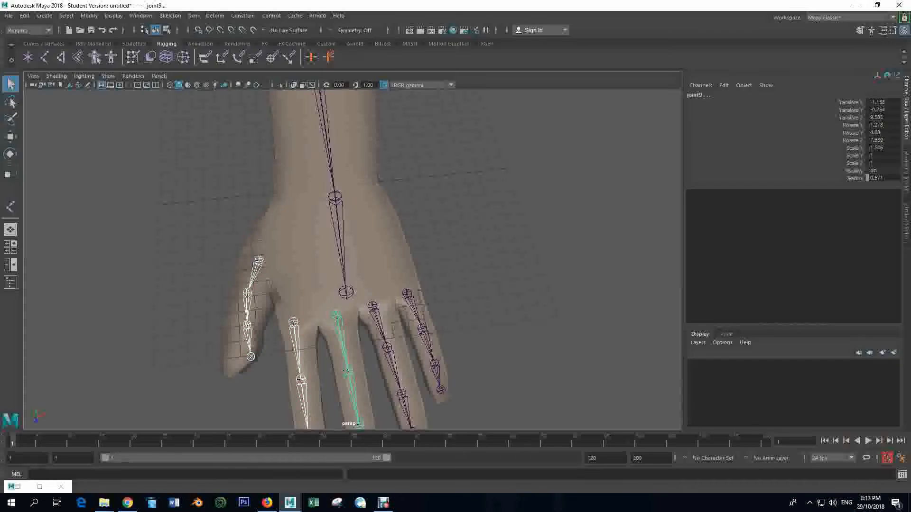
left_click(373, 307, "shift")
left_click(407, 294, "shift")
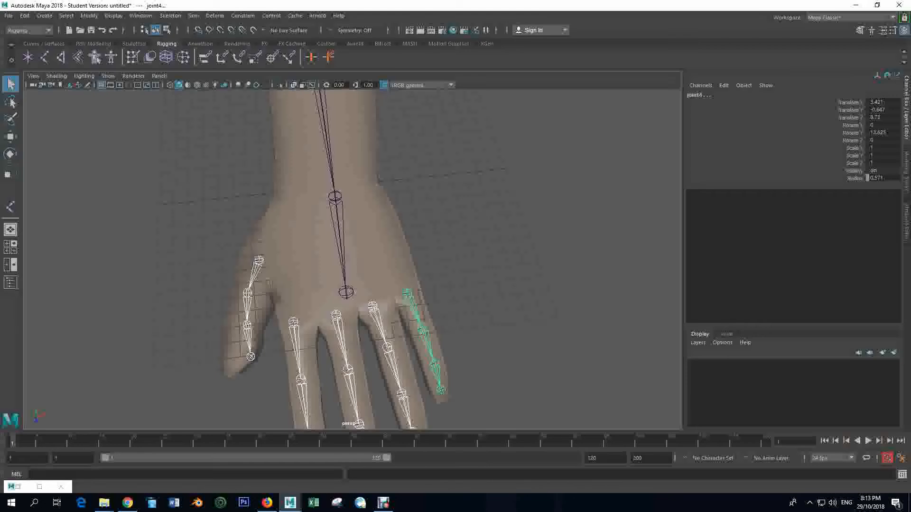
left_click(335, 195, "shift")
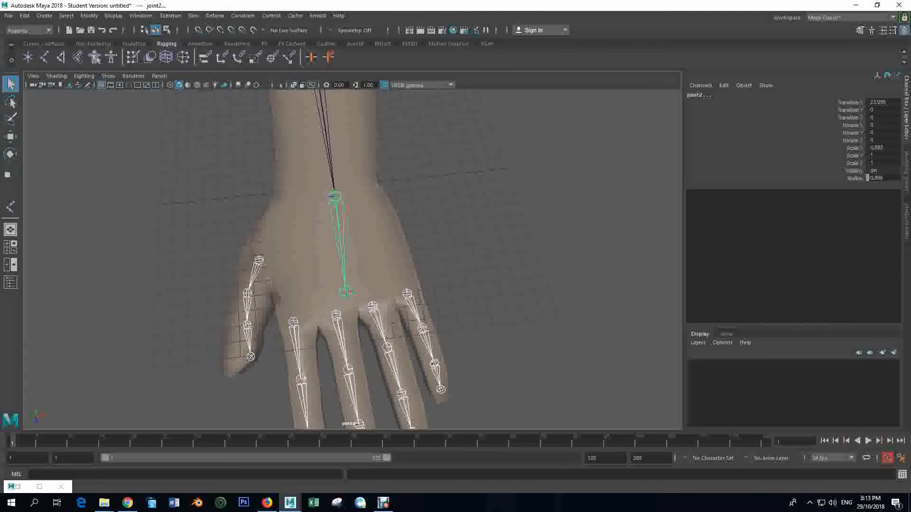
left_click_drag(322, 166, 385, 138, "alt")
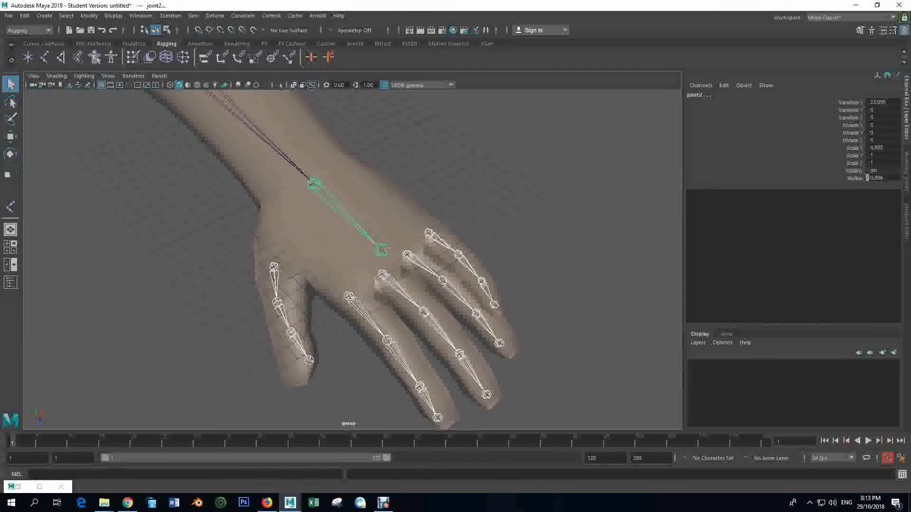
left_click_drag(385, 139, 359, 141, "alt")
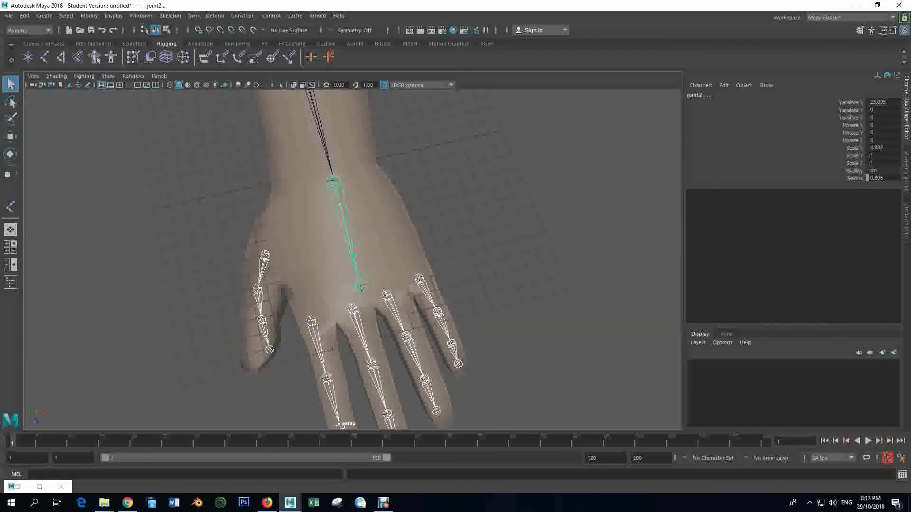
middle_click_drag(358, 140, 372, 116, "alt")
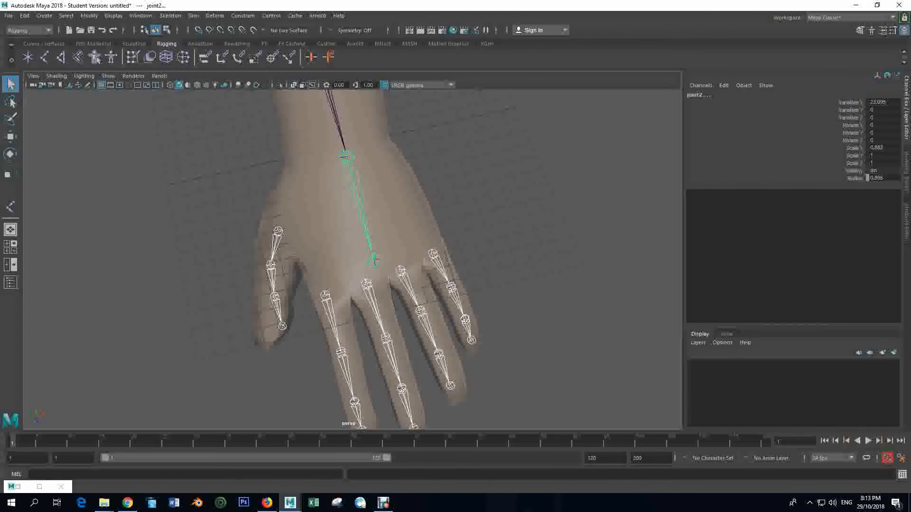
left_click_drag(358, 237, 349, 234, "alt")
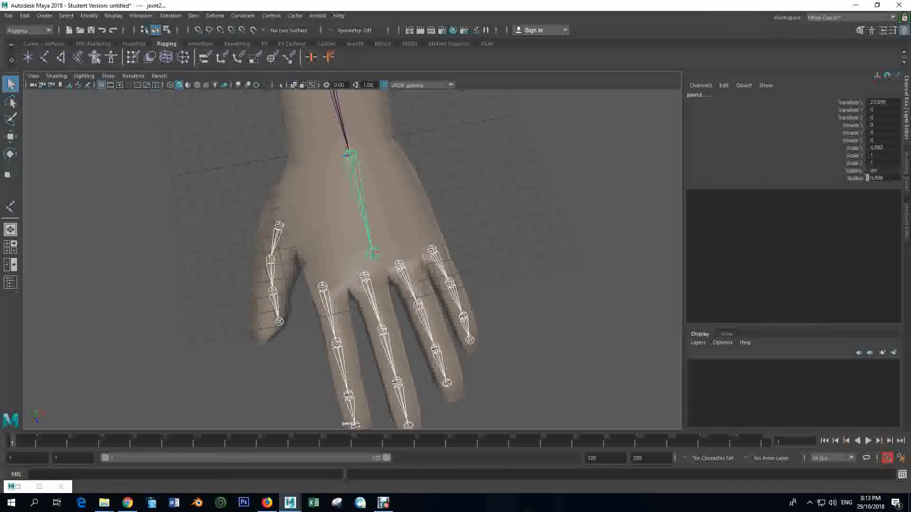
key("p")
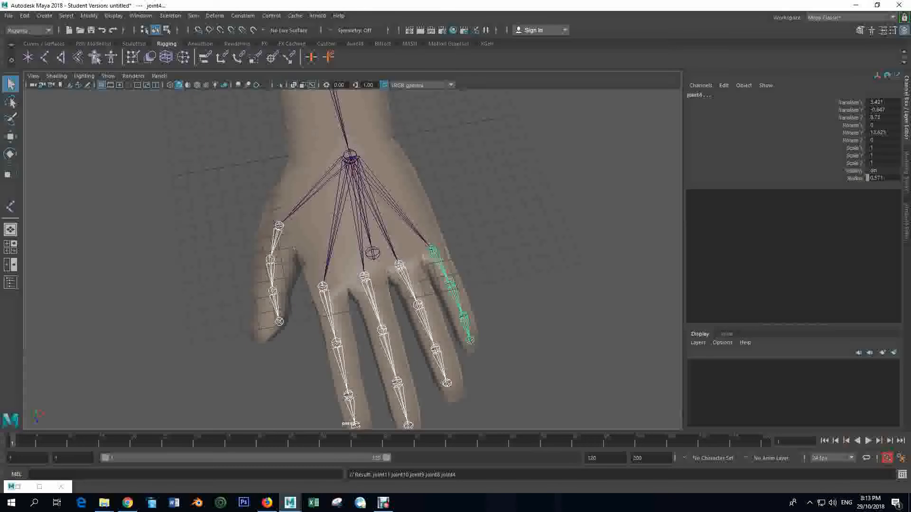
key("alt+d")
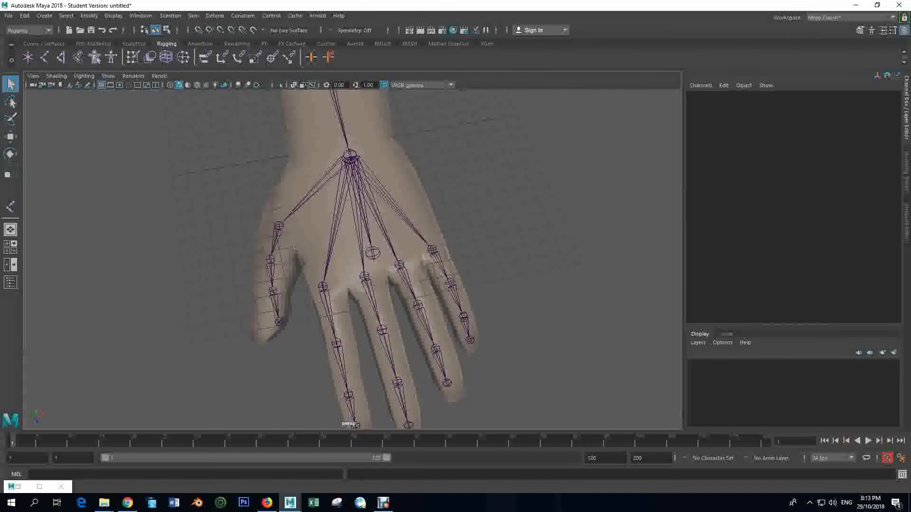
Test the hand hierarchy by rotating the wrist joint around Z, and undo the rotation.
left_click(350, 156)
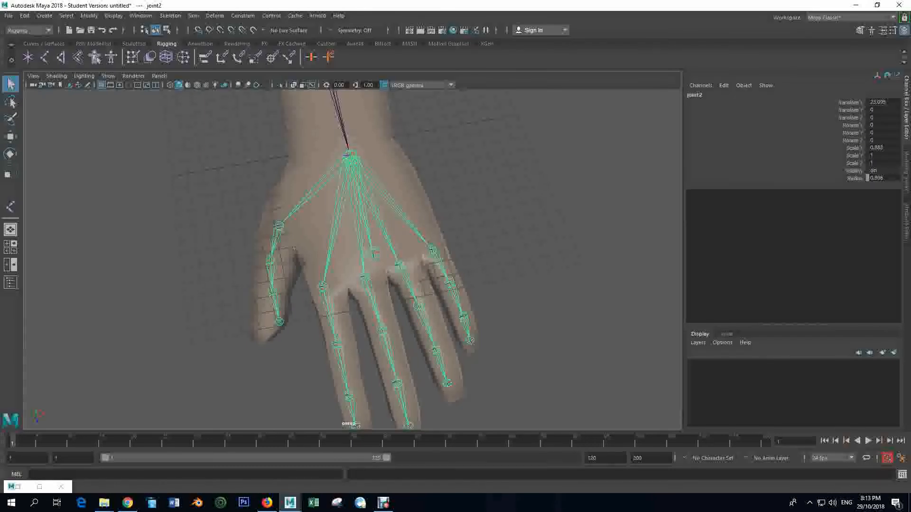
left_click_drag(352, 260, 336, 226, "alt")
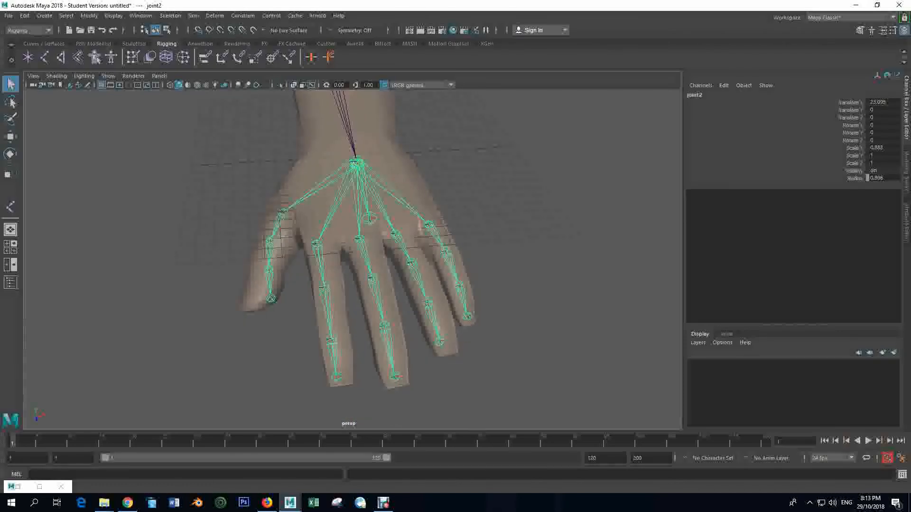
key("e")
left_click_drag(351, 261, 479, 147, "alt")
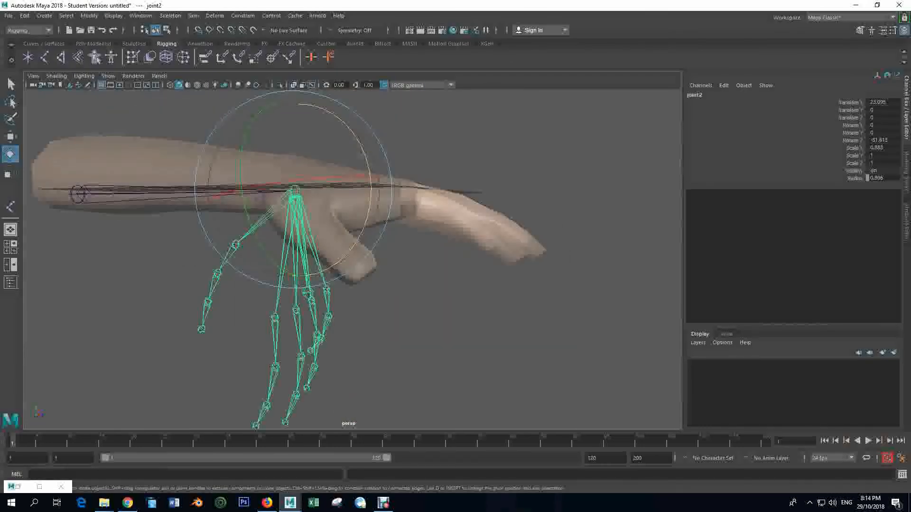
left_click_drag(370, 204, 356, 147)
key("ctrl+z")
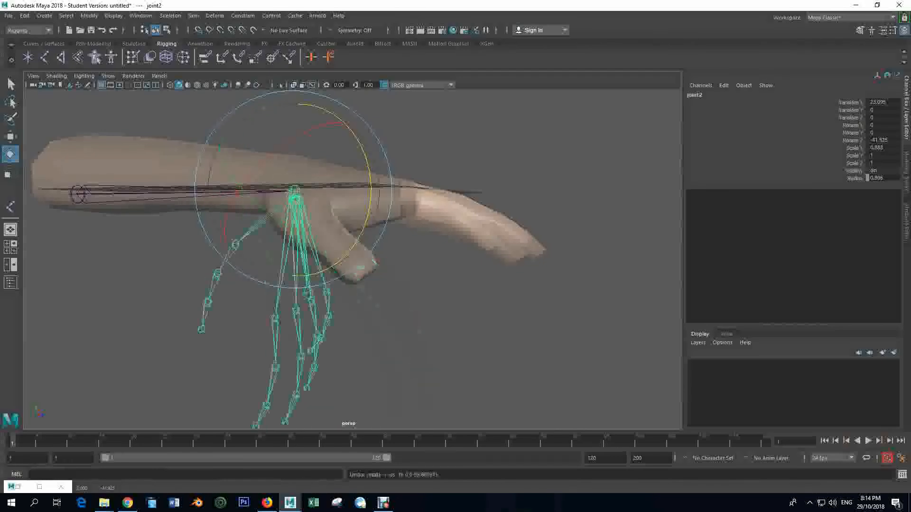
key("ctrl+z")
Test the whole skeleton by rotating the forearm's root joint around Z, and undo the rotation.
scroll(352, 222, "down", 5)
left_click_drag(474, 237, 445, 289, "alt")
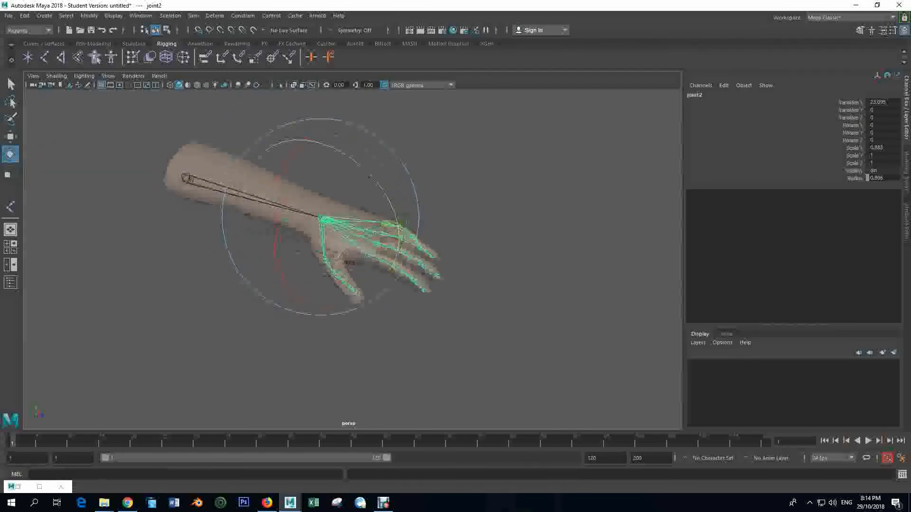
left_click(446, 289)
left_click(182, 176)
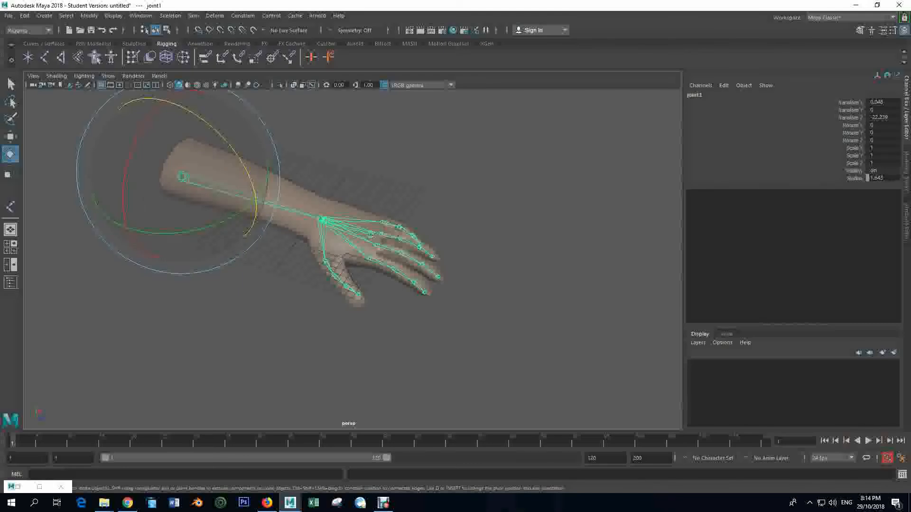
left_click_drag(244, 168, 214, 128)
key("ctrl+z")
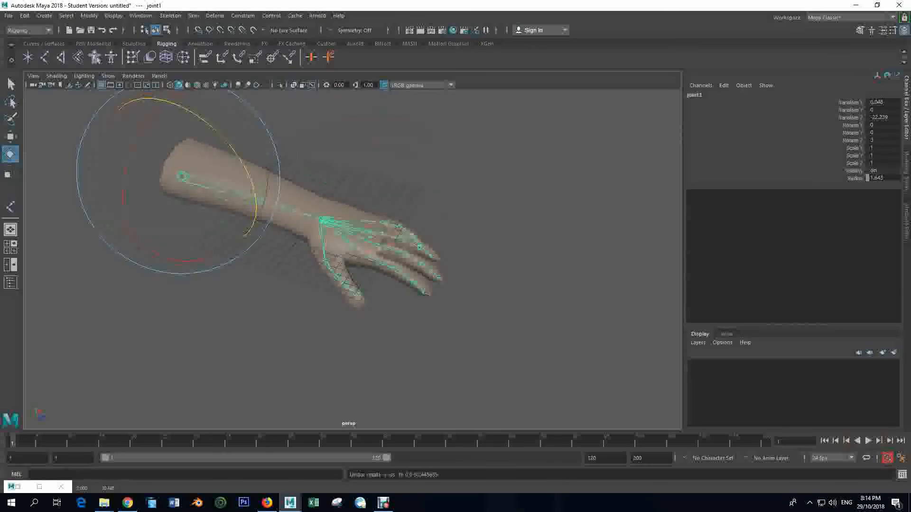
key("ctrl+z")
Bind the hand mesh to the complete skeleton from the forearm's root joint with Bind Skin, and clear the selection.
left_click_drag(474, 237, 343, 237, "alt")
scroll(342, 236, "up", 3)
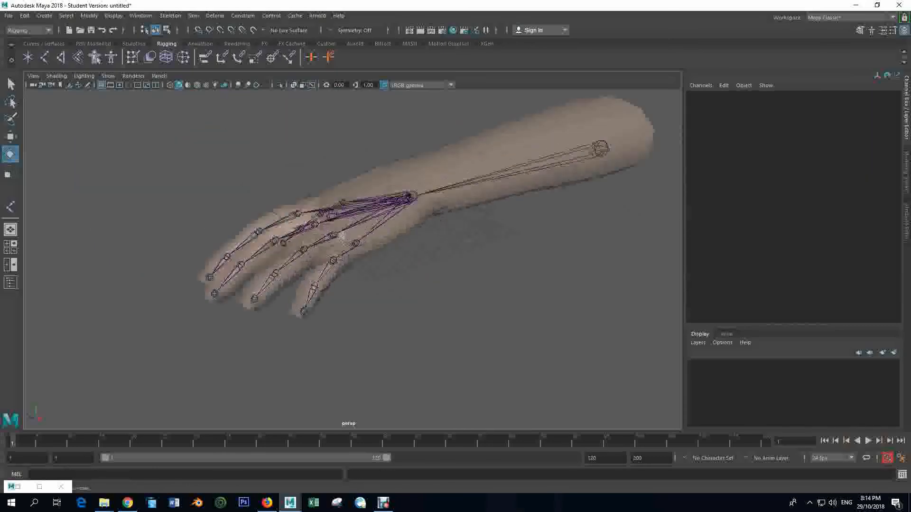
middle_click_drag(343, 237, 331, 298, "alt")
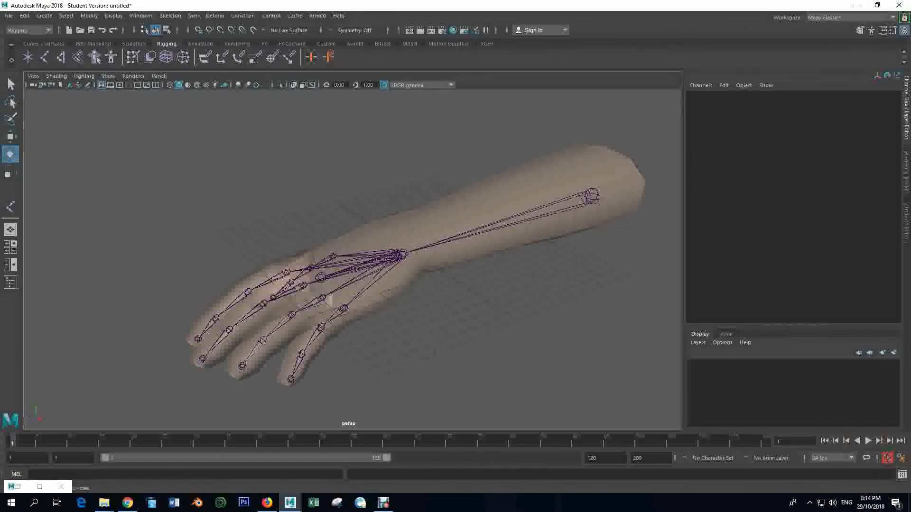
left_click(356, 242)
left_click(507, 314)
left_click(591, 196)
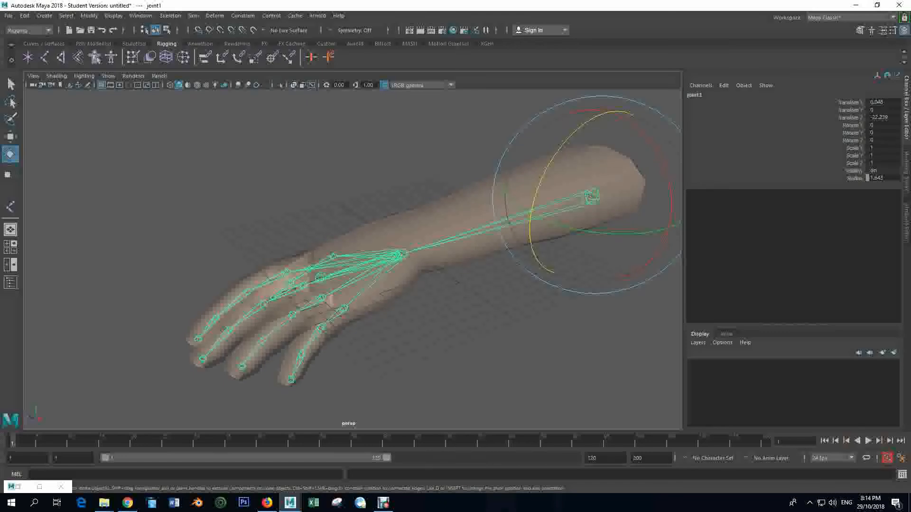
left_click(540, 206, "shift")
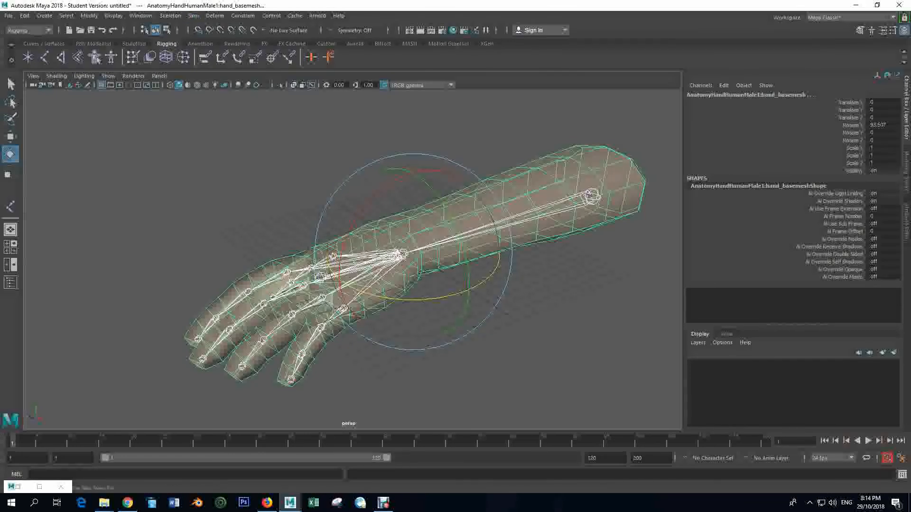
left_click(28, 30)
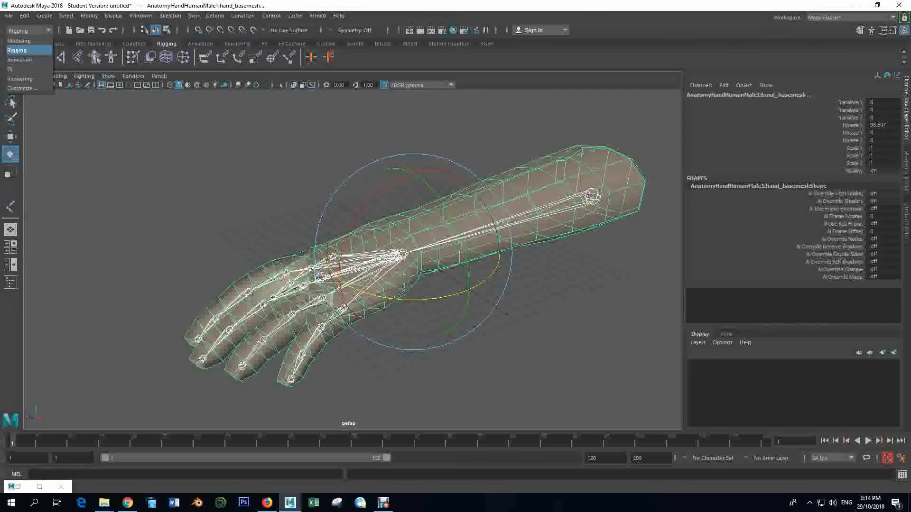
left_click(16, 51)
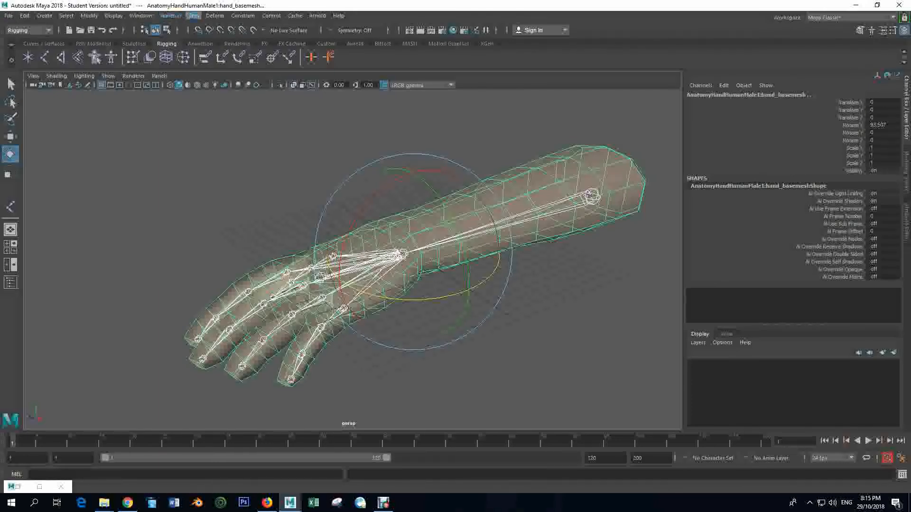
left_click(194, 15)
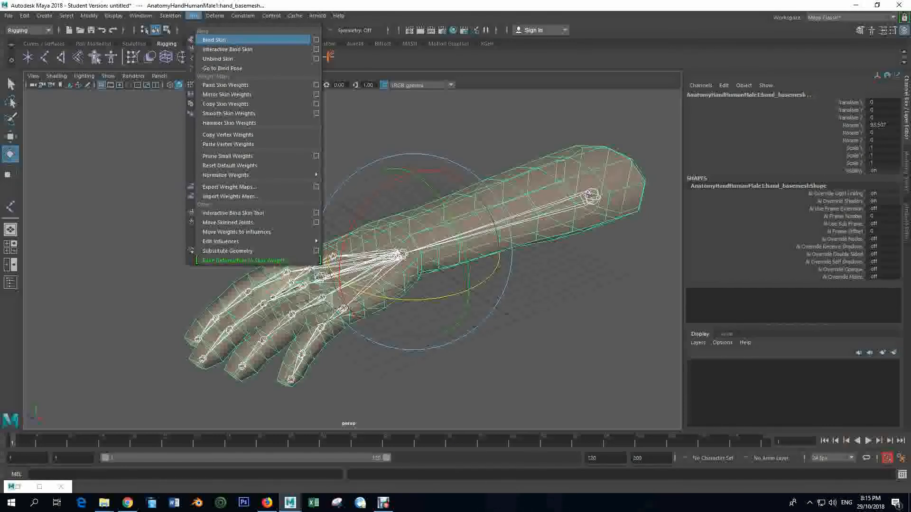
left_click(214, 40)
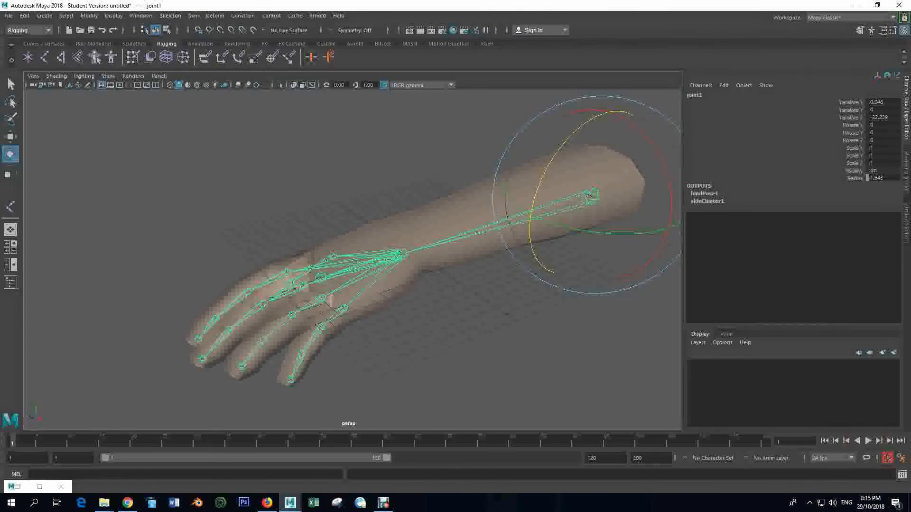
left_click(507, 314)
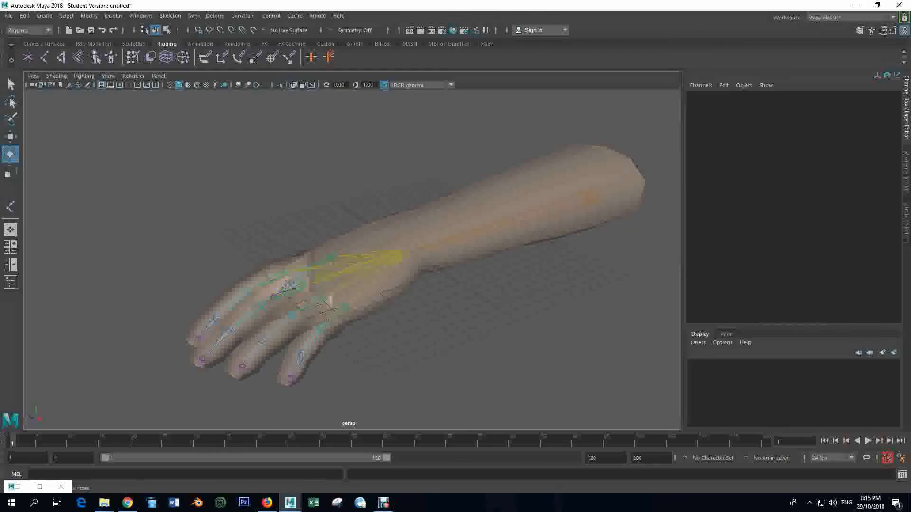
Test how the bound mesh deforms by bending the wrist joint downwards around Z, and undo the rotation.
left_click_drag(330, 299, 437, 370, "alt")
scroll(352, 259, "up", 3)
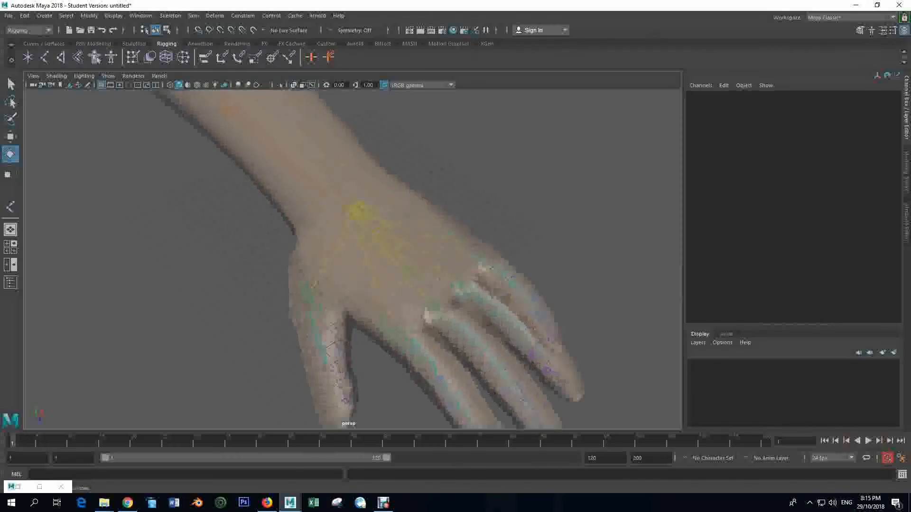
middle_click_drag(437, 370, 396, 266, "alt")
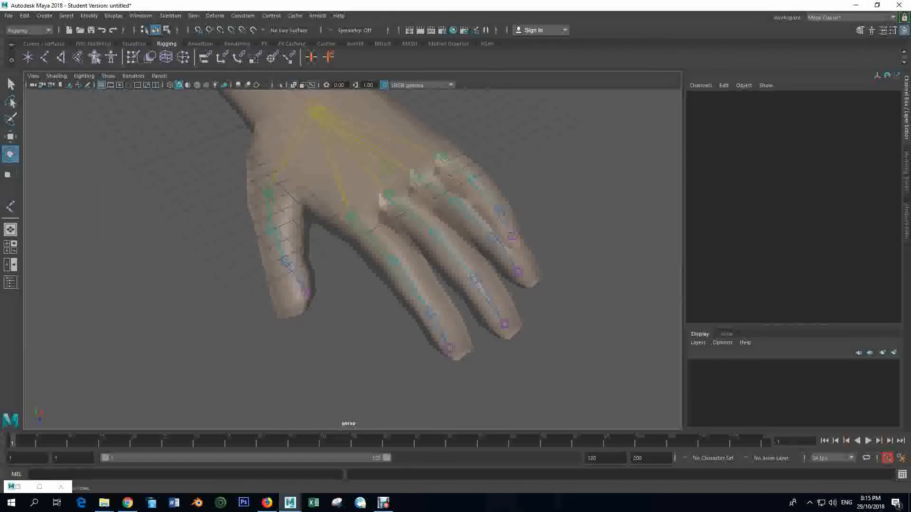
left_click_drag(396, 266, 198, 241, "alt")
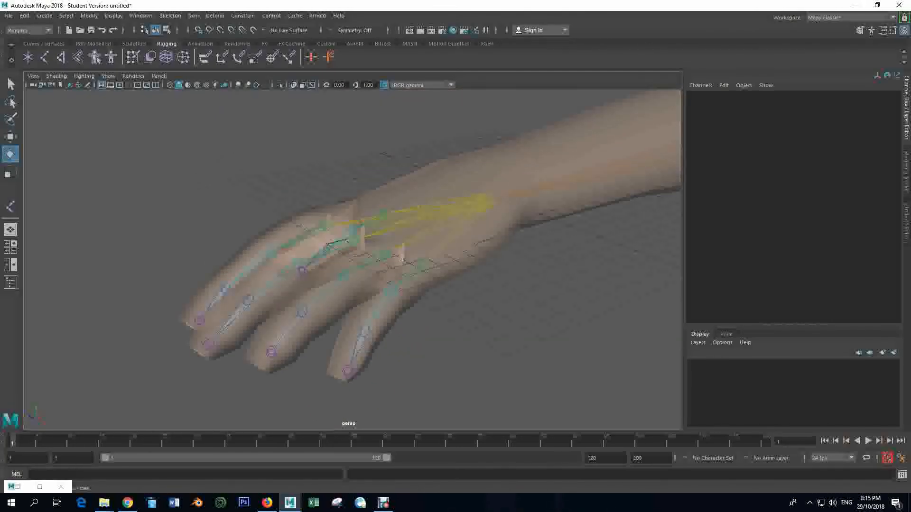
left_click_drag(198, 242, 266, 284, "alt")
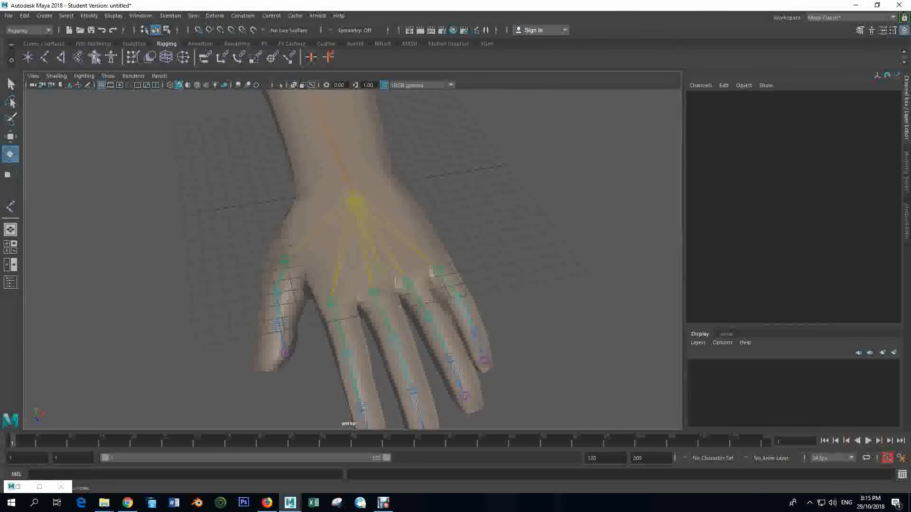
left_click_drag(395, 281, 411, 268, "alt")
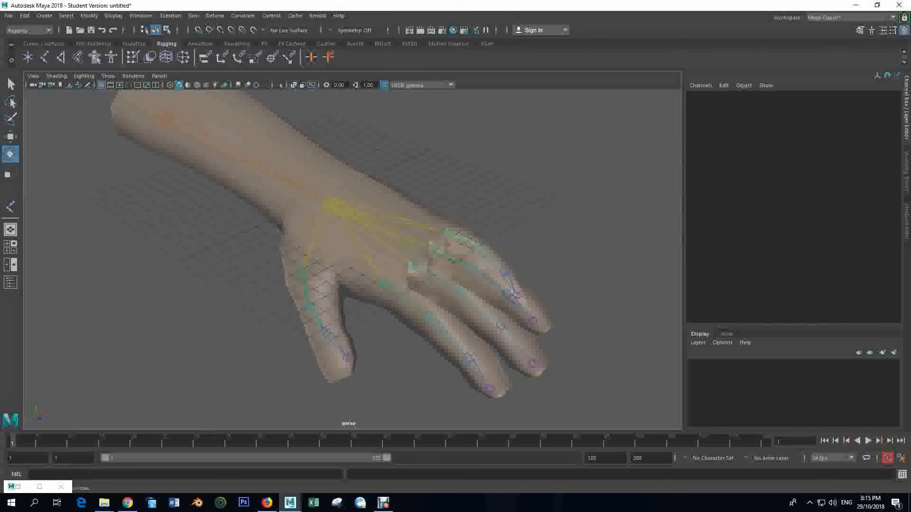
left_click(332, 205)
left_click_drag(383, 191, 380, 269)
left_click_drag(353, 234, 379, 154, "alt")
key("ctrl+z")
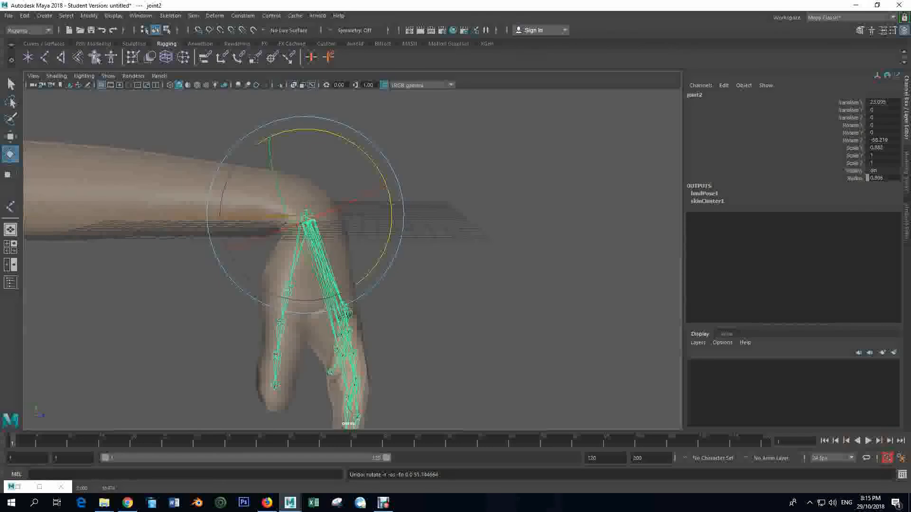
key("ctrl+z")
left_click_drag(361, 237, 413, 232, "alt")
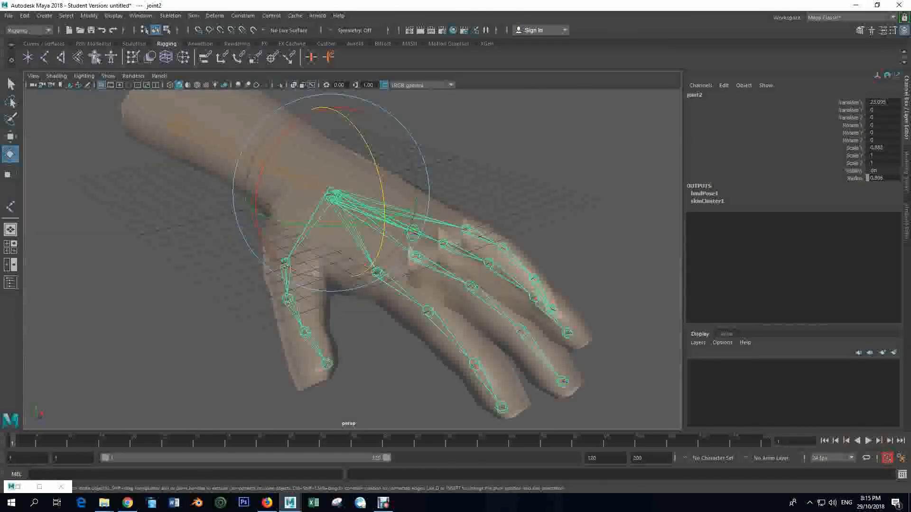
Test how the index finger deforms by bending its base joint around Z, and undo the rotation.
key("ctrl+z")
left_click(377, 272)
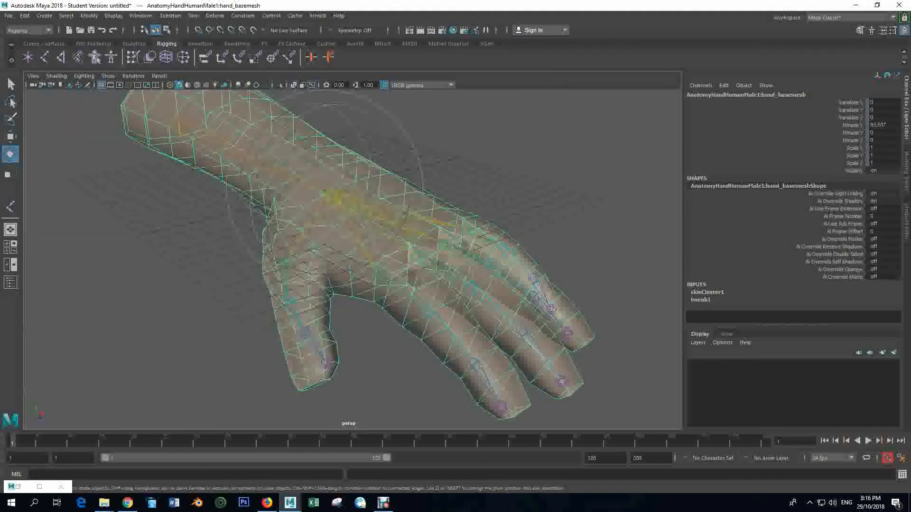
left_click(377, 272)
left_click_drag(422, 238, 248, 183)
scroll(353, 259, "up", 4)
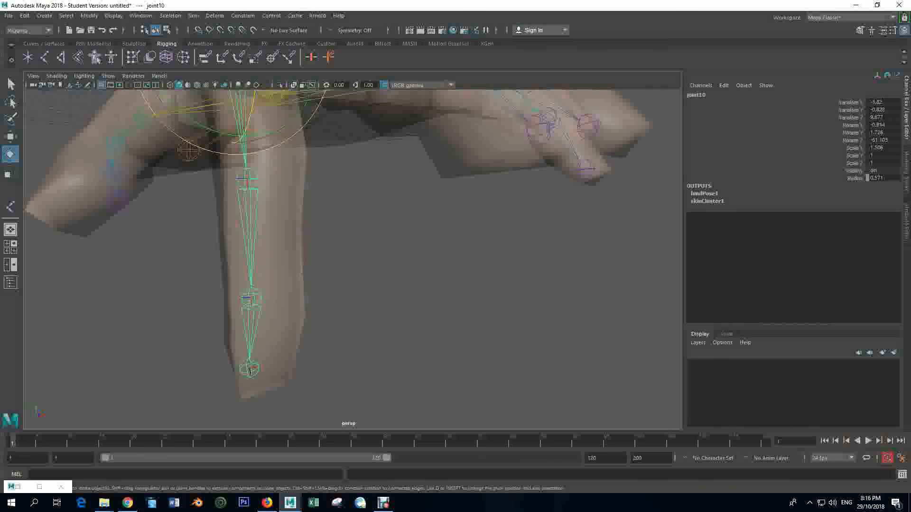
key("ctrl+z")
Test the middle finger's deformation by bending its base joint and its second joint around Z, undoing each rotation.
left_click_drag(248, 183, 253, 294, "alt")
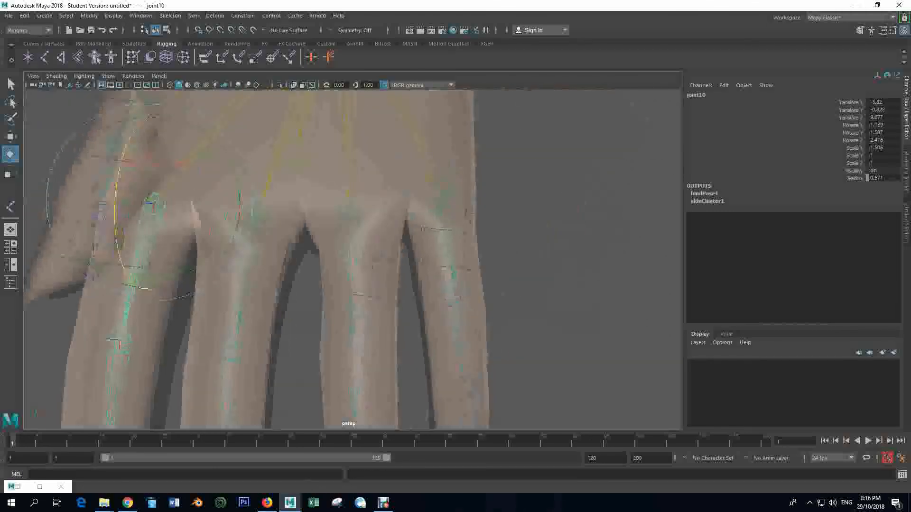
left_click(252, 213)
left_click_drag(282, 245, 281, 332)
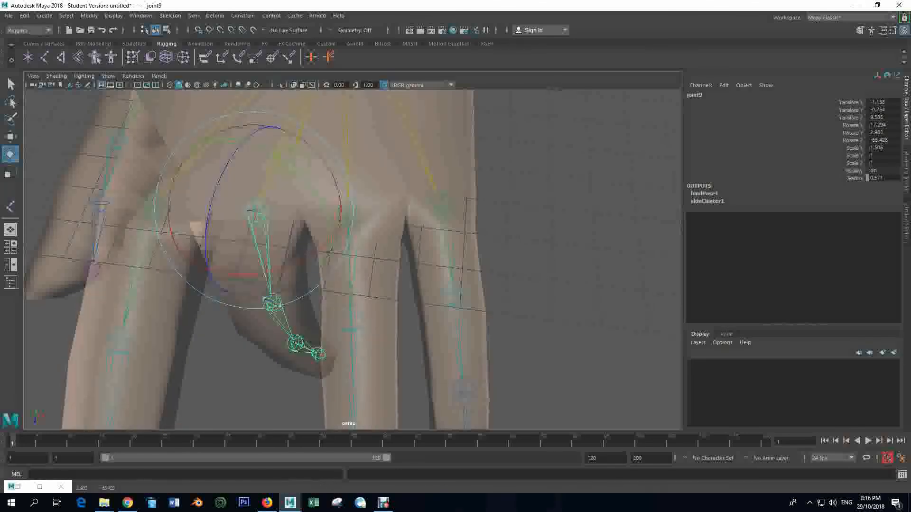
key("ctrl+z")
middle_click_drag(233, 350, 281, 211, "alt")
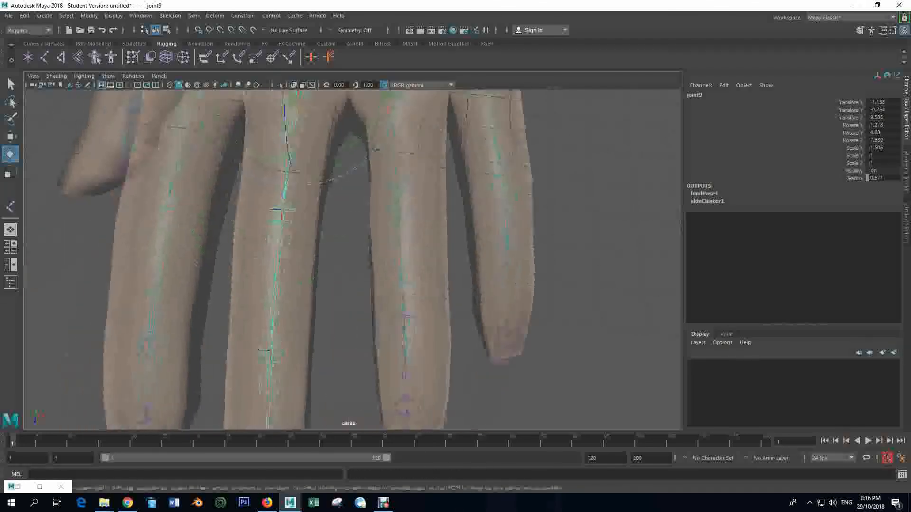
left_click(281, 212)
left_click_drag(265, 237, 276, 295)
key("ctrl+z")
key("ctrl+z")
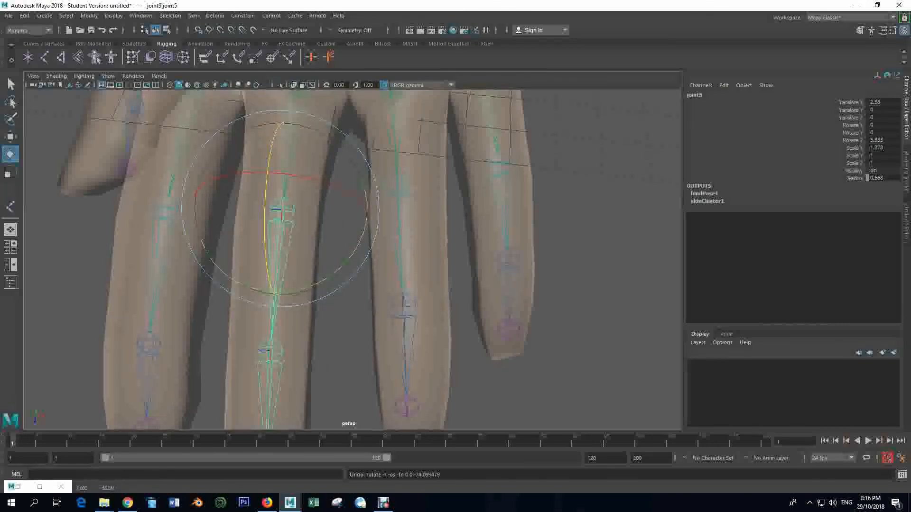
Test how the ring finger deforms by rotating its upper joint, and undo the rotation.
left_click(394, 142)
left_click_drag(396, 142, 398, 207)
key("ctrl+z")
Test the thumb's deformation by rotating its base joint around Z towards the fingers, undo the rotation and clear the selection.
scroll(352, 259, "down", 4)
left_click_drag(352, 260, 474, 204, "alt")
left_click(226, 242)
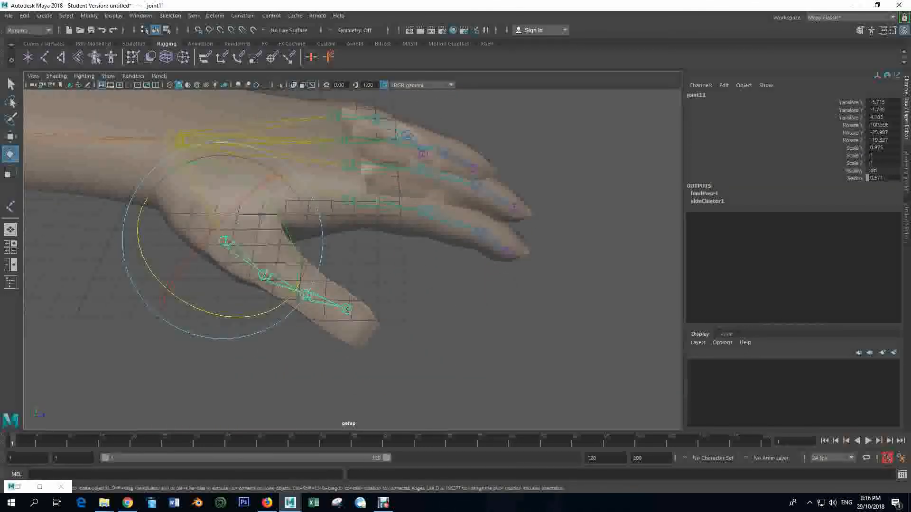
left_click_drag(204, 311, 270, 311)
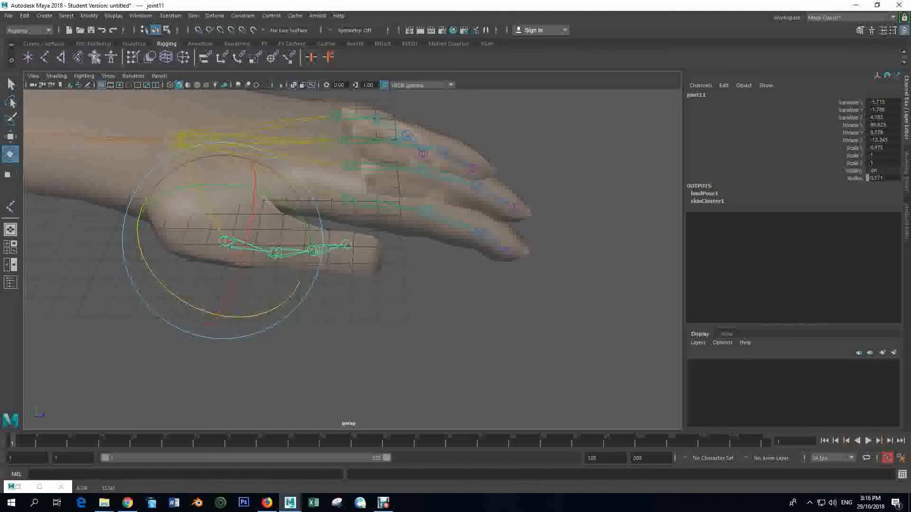
key("ctrl+z")
key("alt+d")
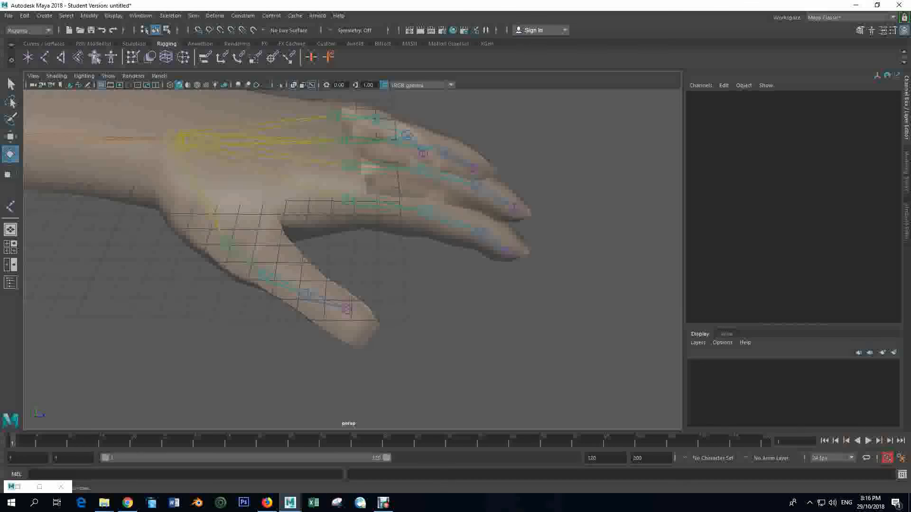
Test the thumb's second and third joints by bending each around Z towards the fingers, undoing each rotation.
left_click(265, 275)
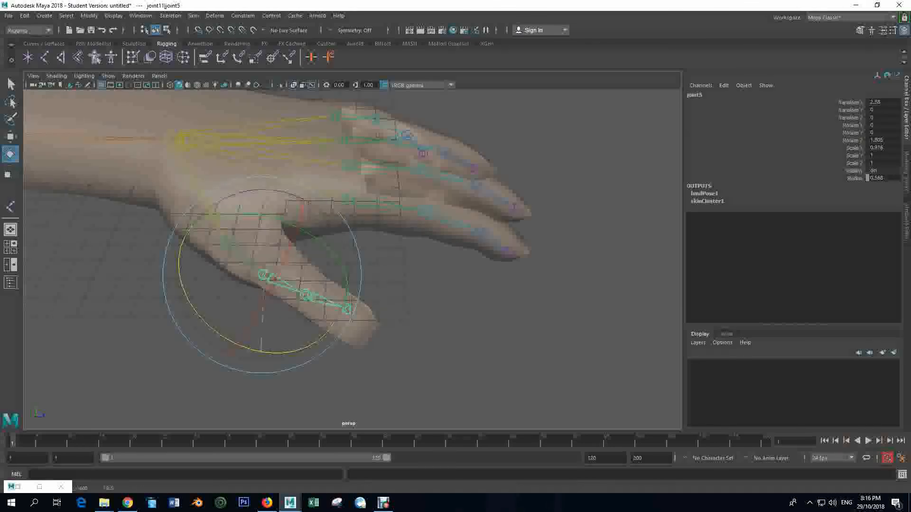
left_click_drag(260, 352, 323, 336)
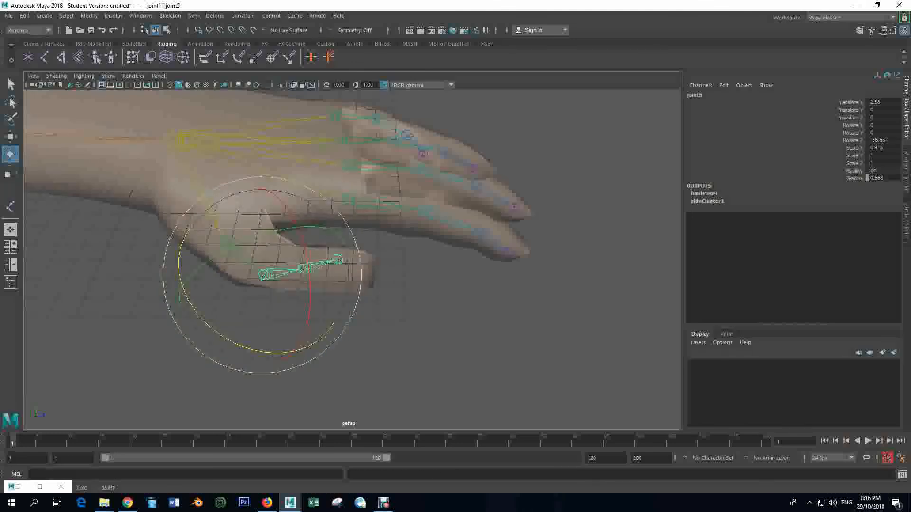
key("ctrl+z")
key("alt+d")
left_click(330, 302)
left_click_drag(320, 375, 358, 363)
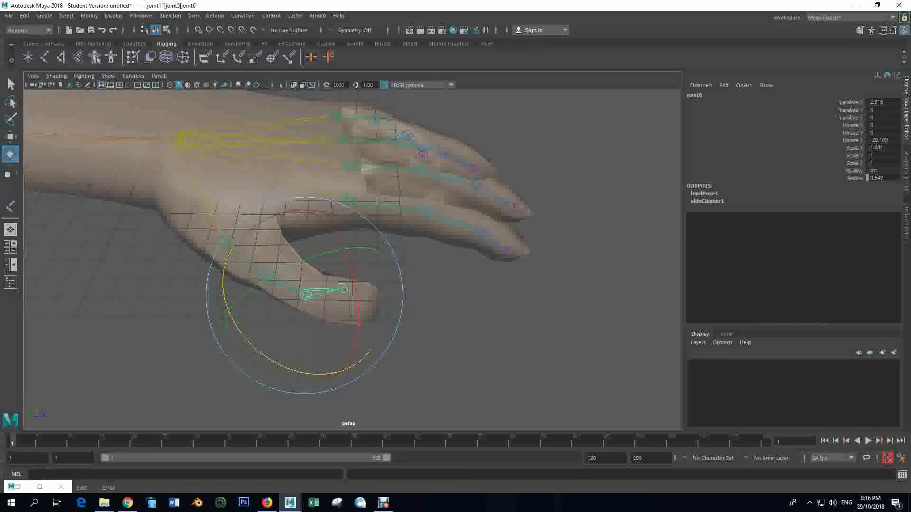
key("ctrl+z")
Test how the whole bound arm and hand follow by rotating the forearm's root joint around Z, and undo the rotation.
middle_click_drag(237, 237, 583, 308, "alt")
scroll(352, 260, "down", 5)
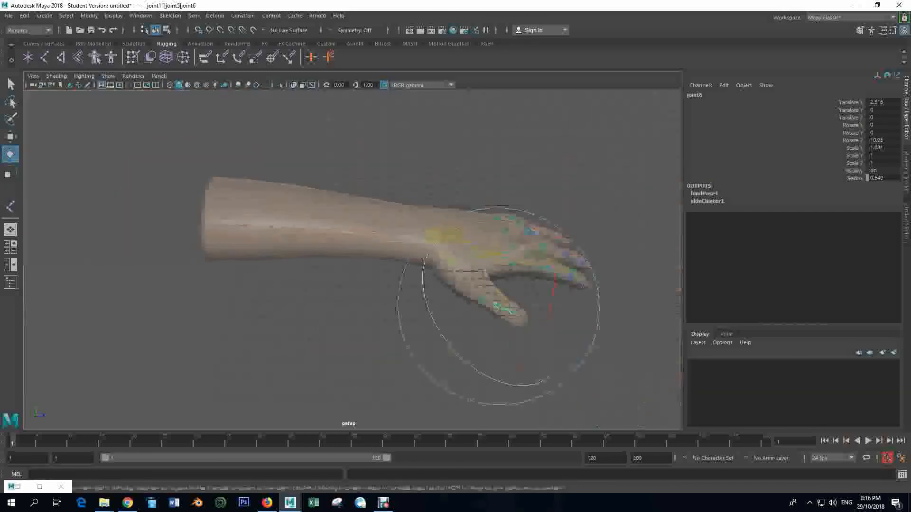
left_click(256, 231)
left_click_drag(247, 169, 130, 206)
key("ctrl+z")
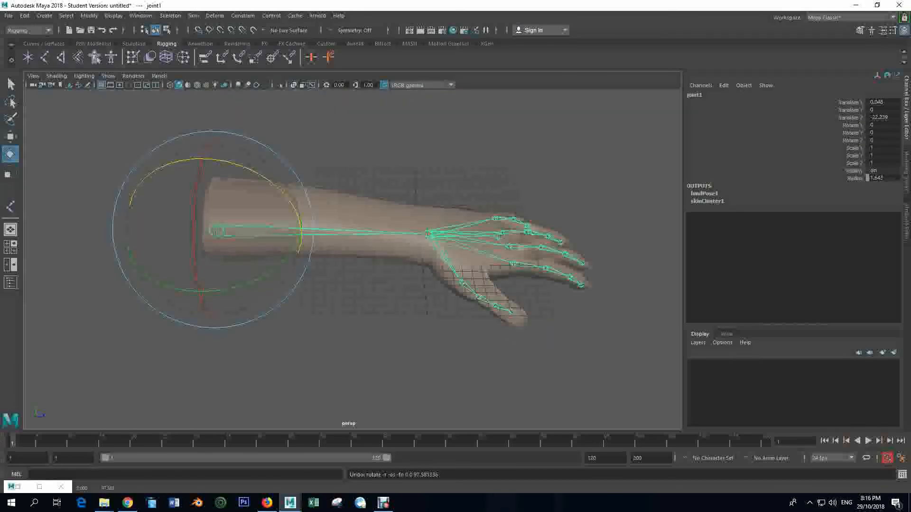